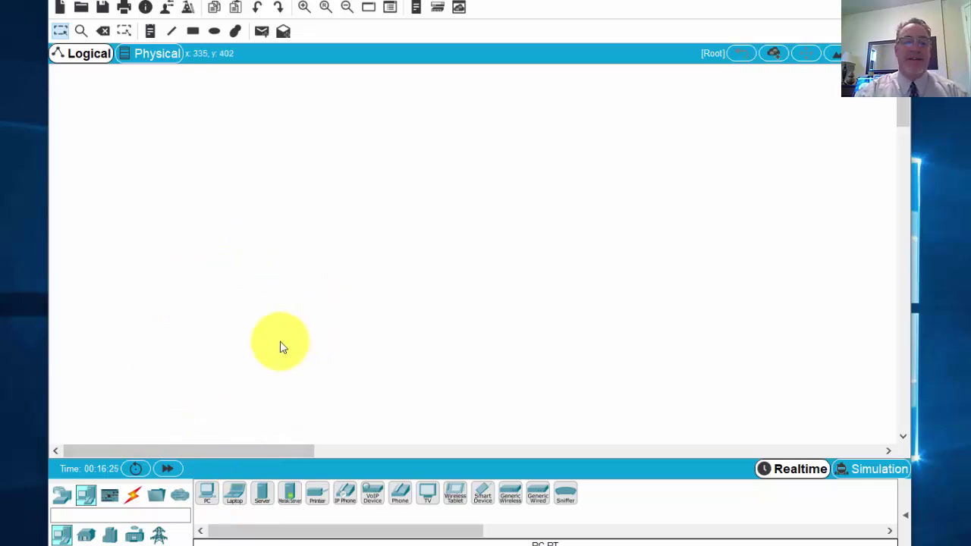
# Place a 1941 router, a 2960-24TT switch and a generic PC on the workspace
pyautogui.click(61, 498)
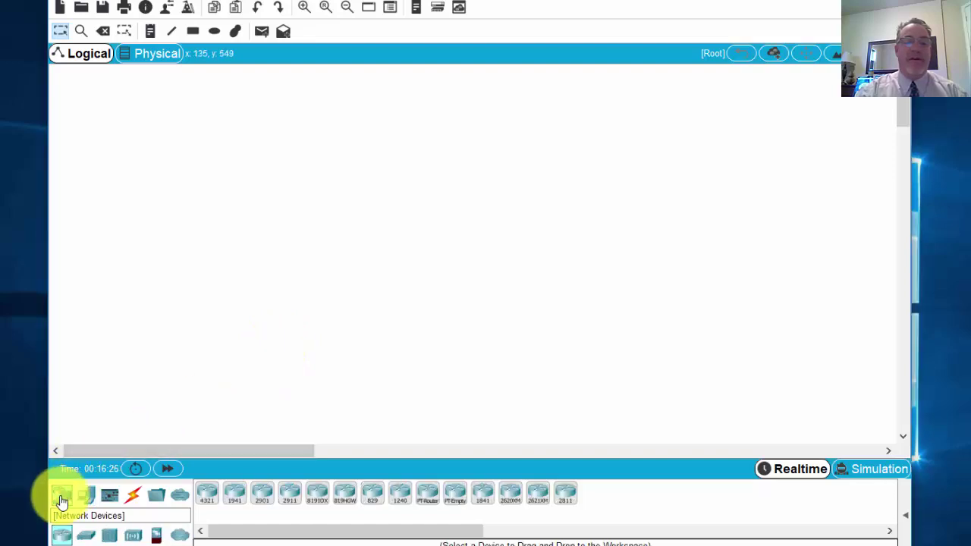
pyautogui.click(233, 494)
pyautogui.click(402, 202)
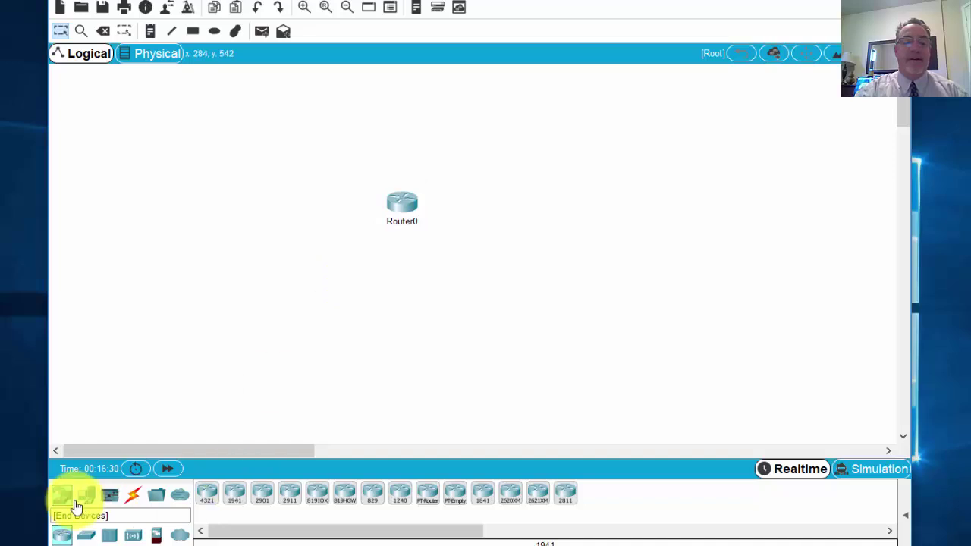
pyautogui.click(86, 535)
pyautogui.click(204, 494)
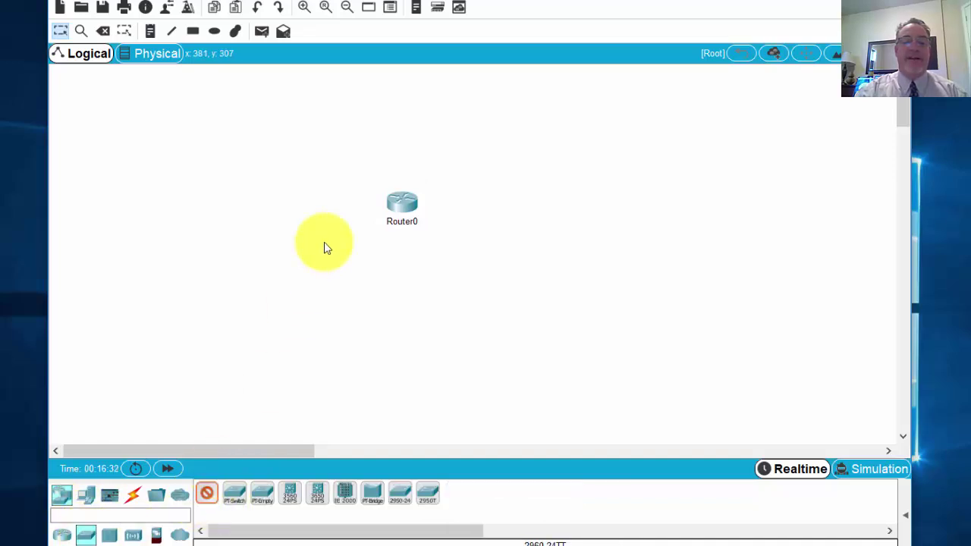
pyautogui.click(308, 240)
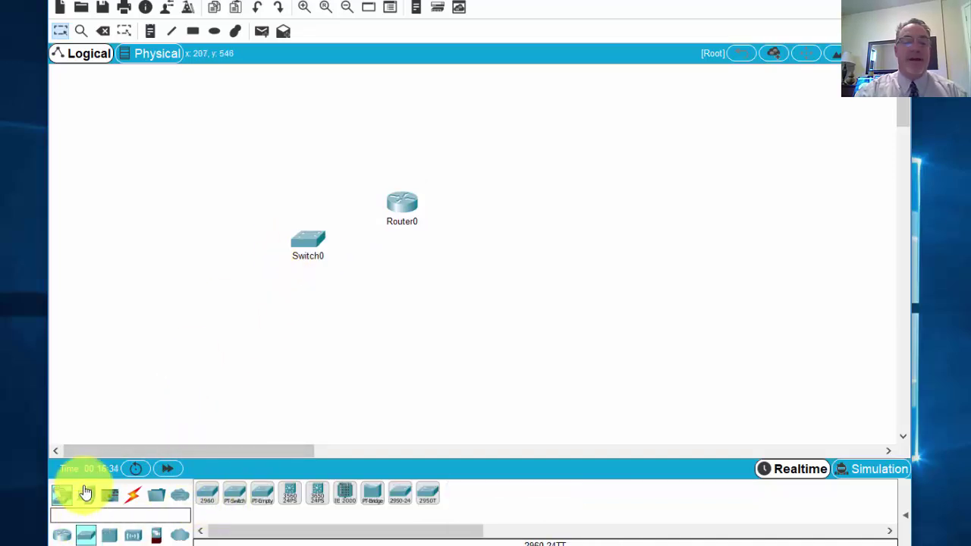
pyautogui.click(86, 492)
pyautogui.click(206, 494)
pyautogui.click(216, 272)
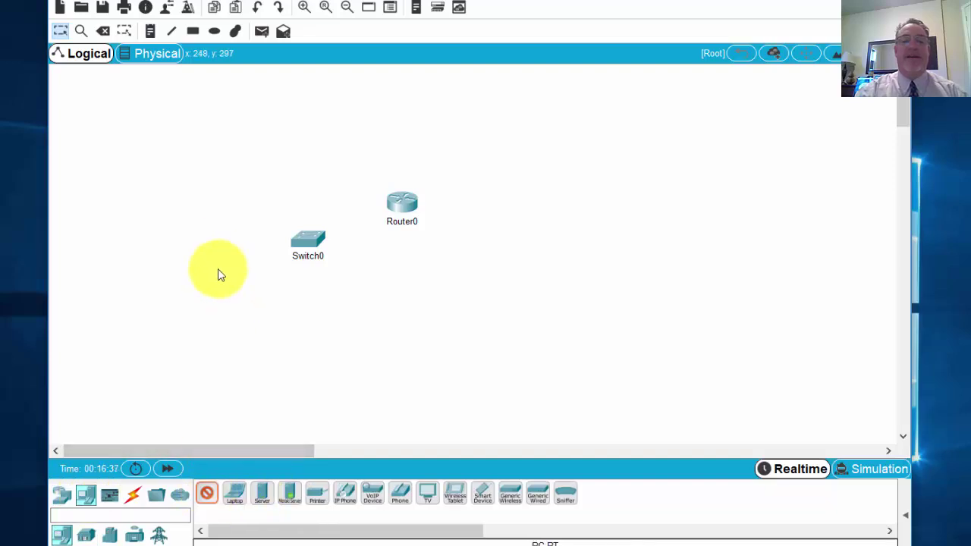
# Cable Switch0 Gig0/1 to Router0 Gig0/0 and PC0 to Switch0 Fa0/17 with copper straight-through
pyautogui.click(133, 497)
pyautogui.click(262, 494)
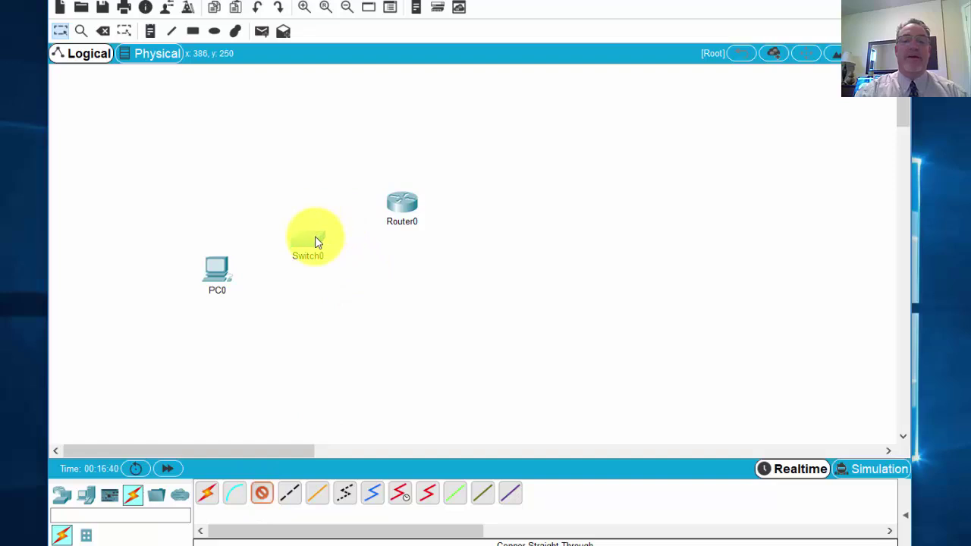
pyautogui.click(317, 241)
pyautogui.click(331, 348)
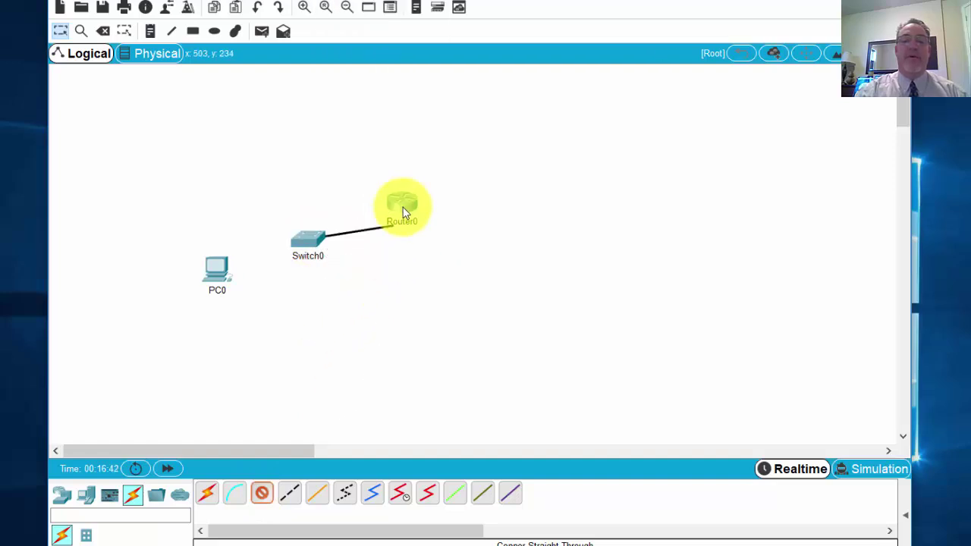
pyautogui.click(400, 208)
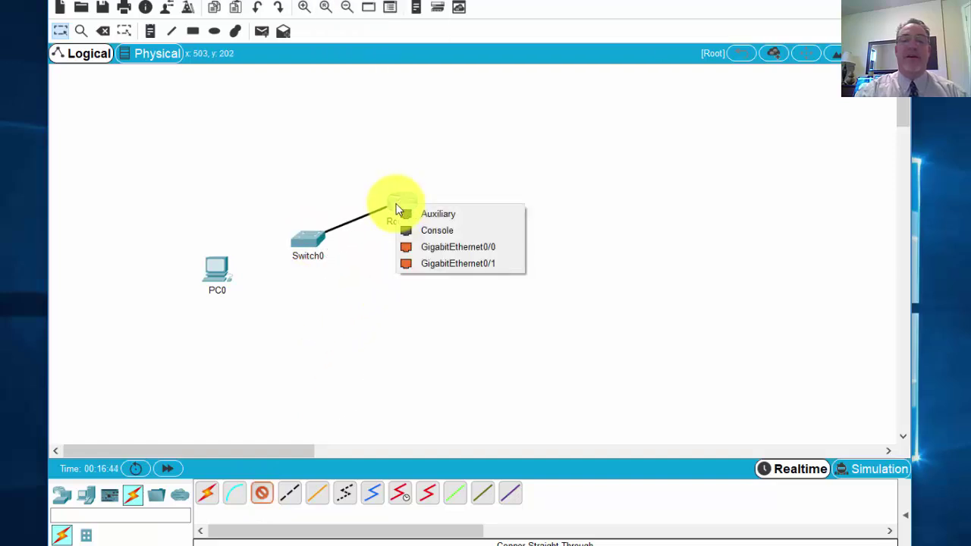
pyautogui.click(410, 254)
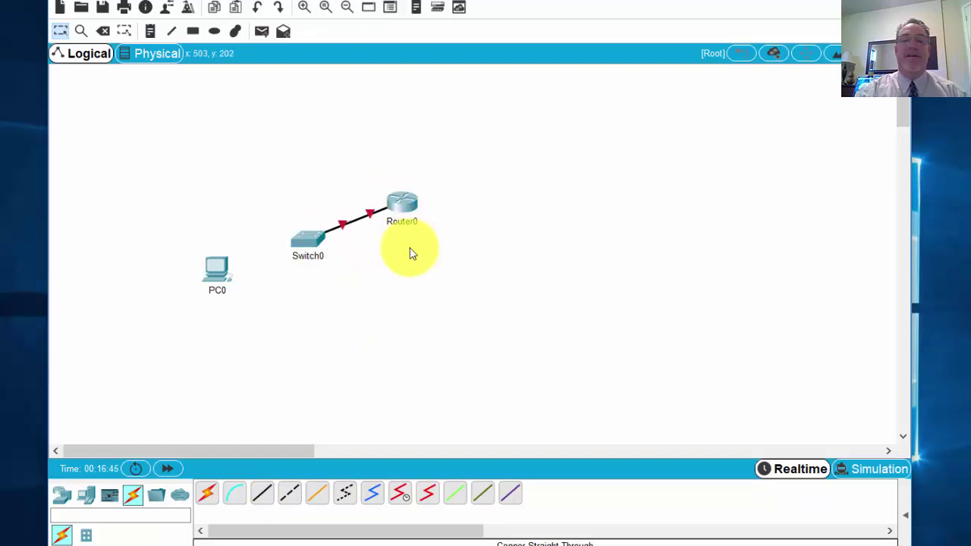
pyautogui.click(265, 504)
pyautogui.click(216, 266)
pyautogui.click(228, 325)
pyautogui.click(304, 240)
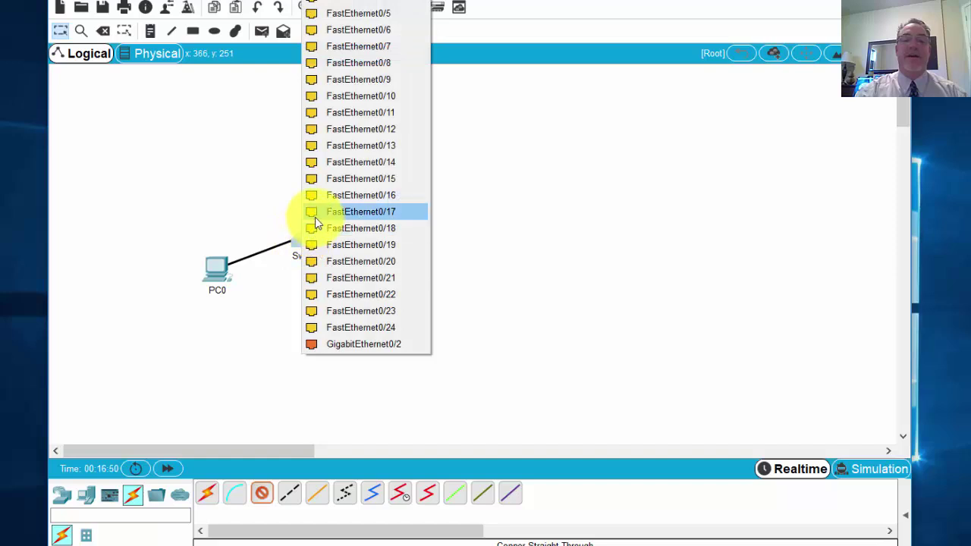
pyautogui.click(315, 217)
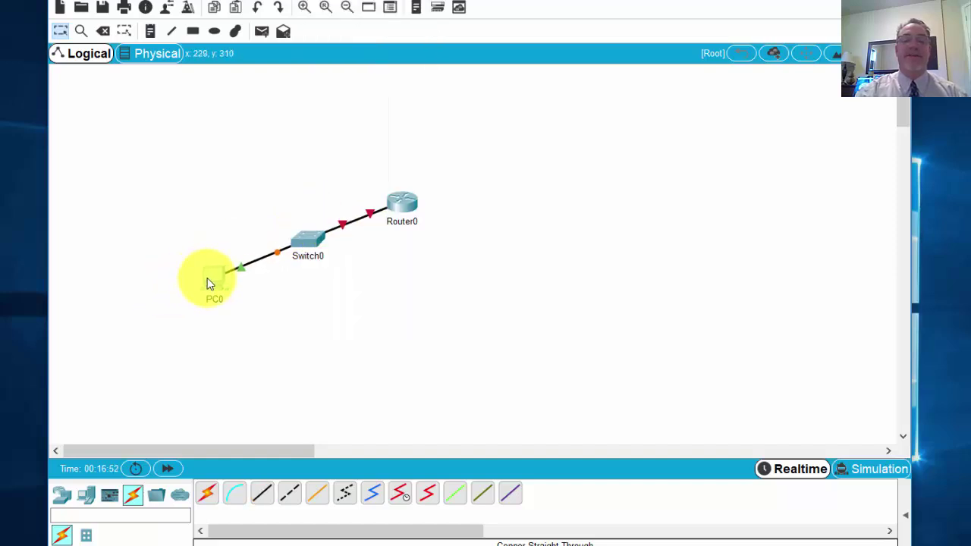
pyautogui.click(404, 211)
pyautogui.click(312, 96)
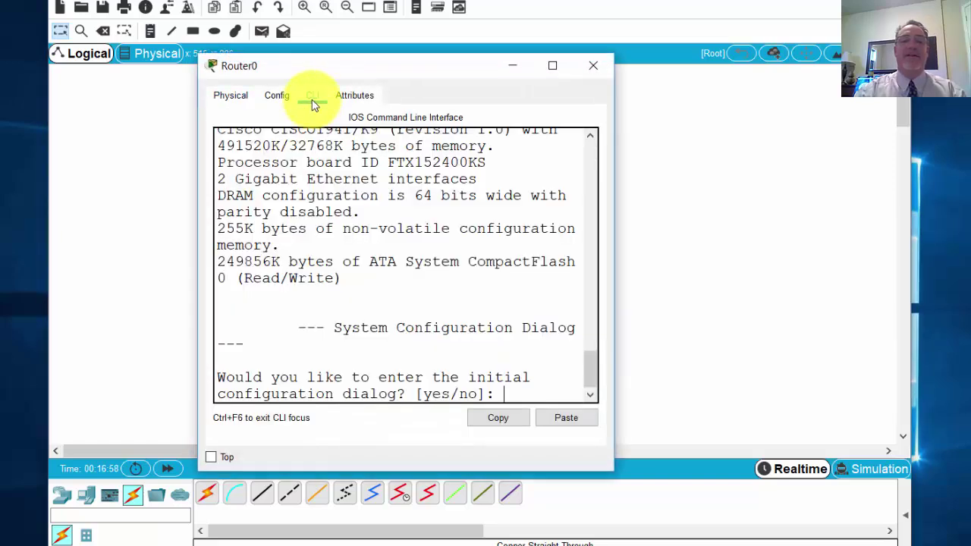
pyautogui.moveTo(319, 65); pyautogui.dragTo(213, 33)
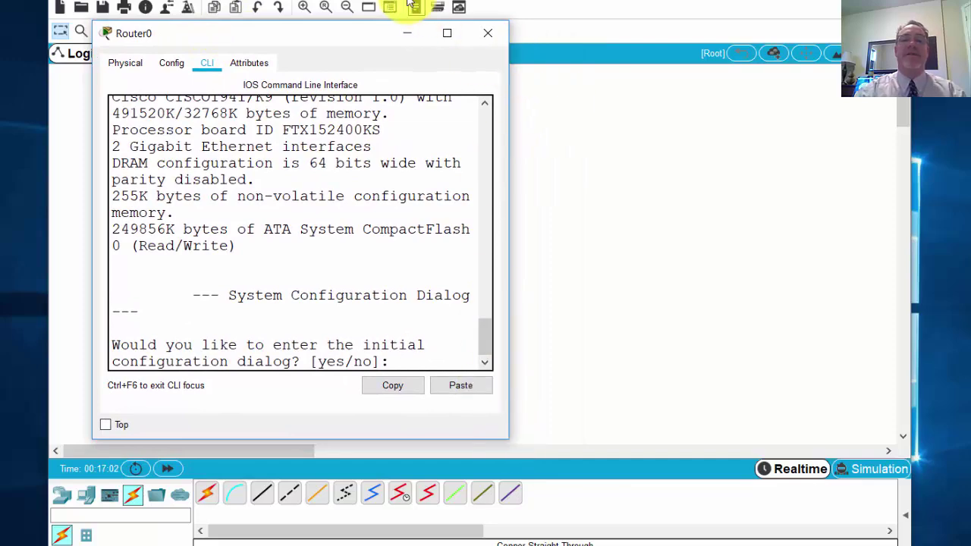
pyautogui.click(289, 17)
pyautogui.click(115, 4)
pyautogui.click(136, 21)
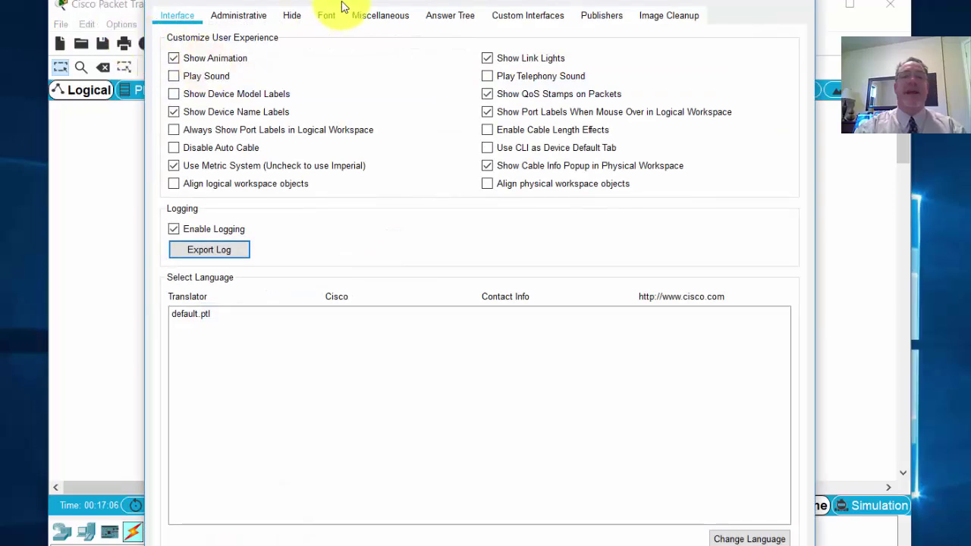
pyautogui.click(328, 17)
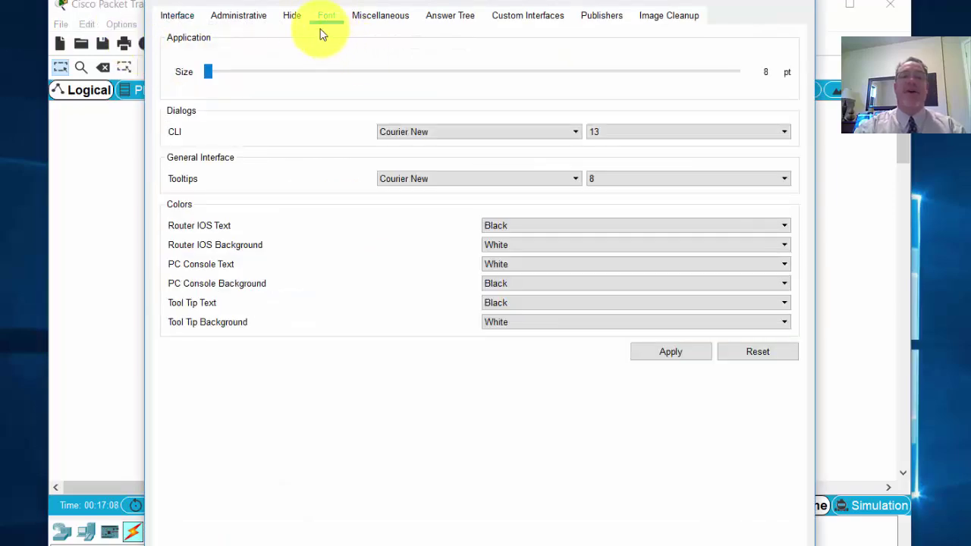
pyautogui.click(293, 16)
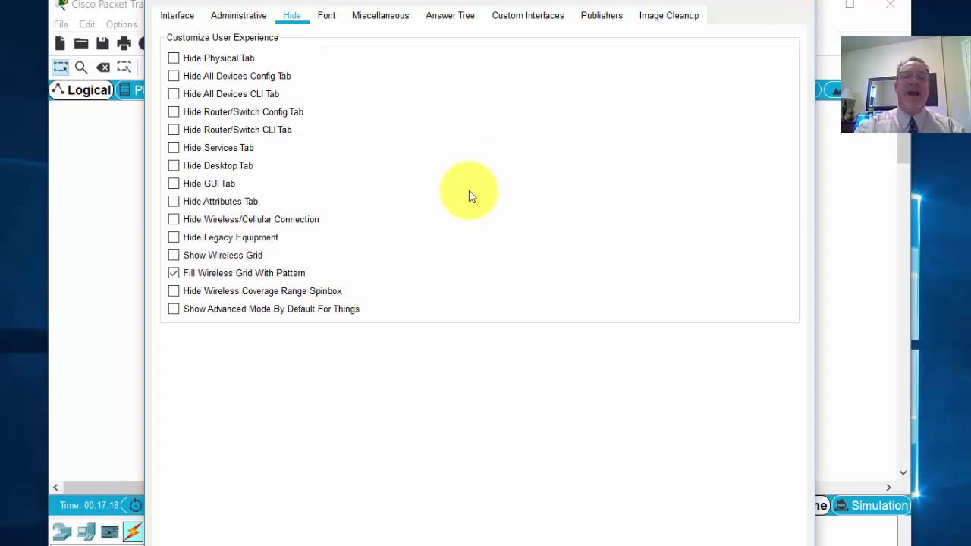
pyautogui.click(806, 2)
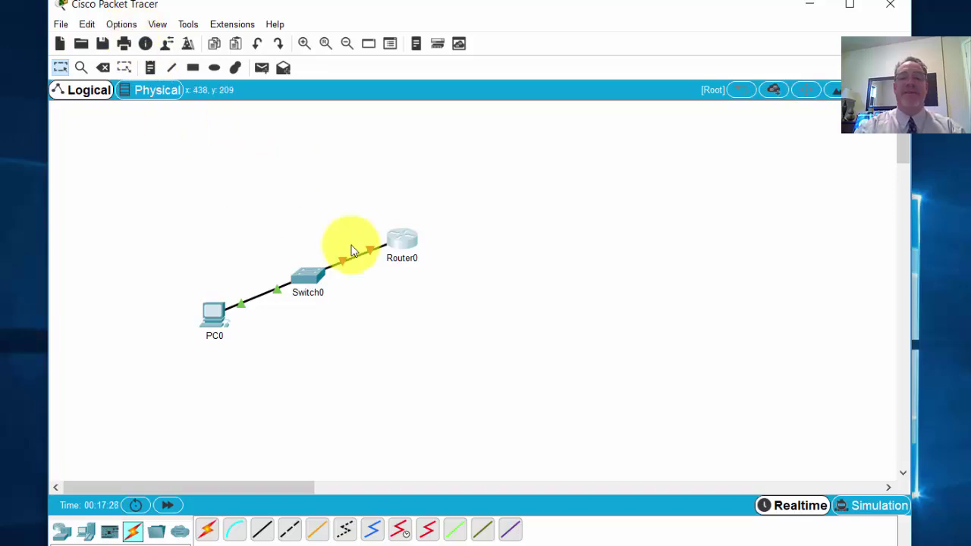
# Open Router0's CLI and answer no to the initial configuration dialog
pyautogui.click(405, 241)
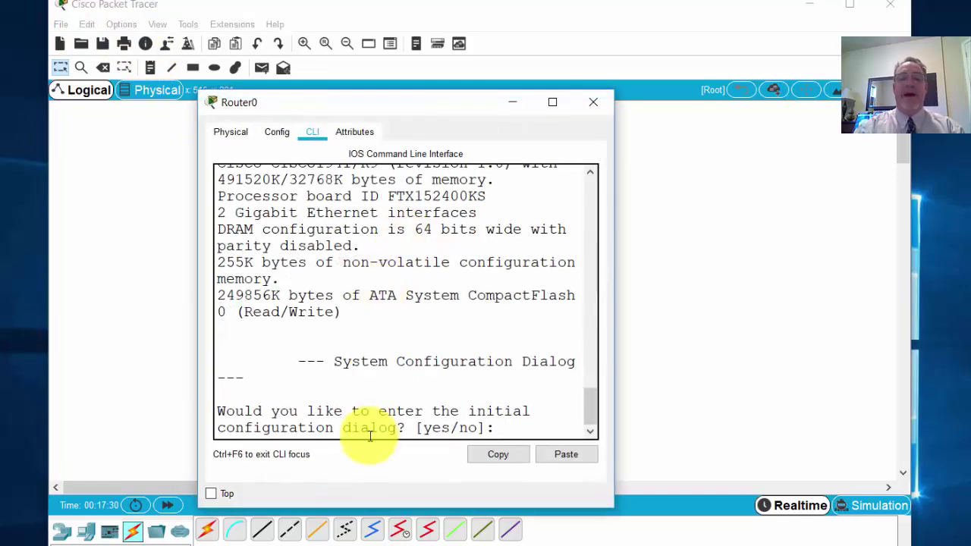
pyautogui.write('no')
pyautogui.press('Return')
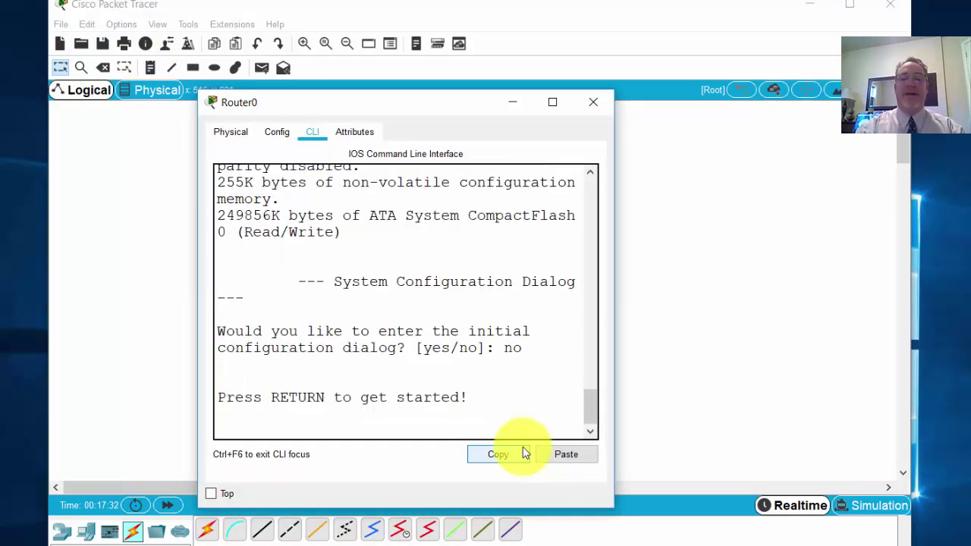
pyautogui.moveTo(613, 292); pyautogui.dragTo(809, 303)
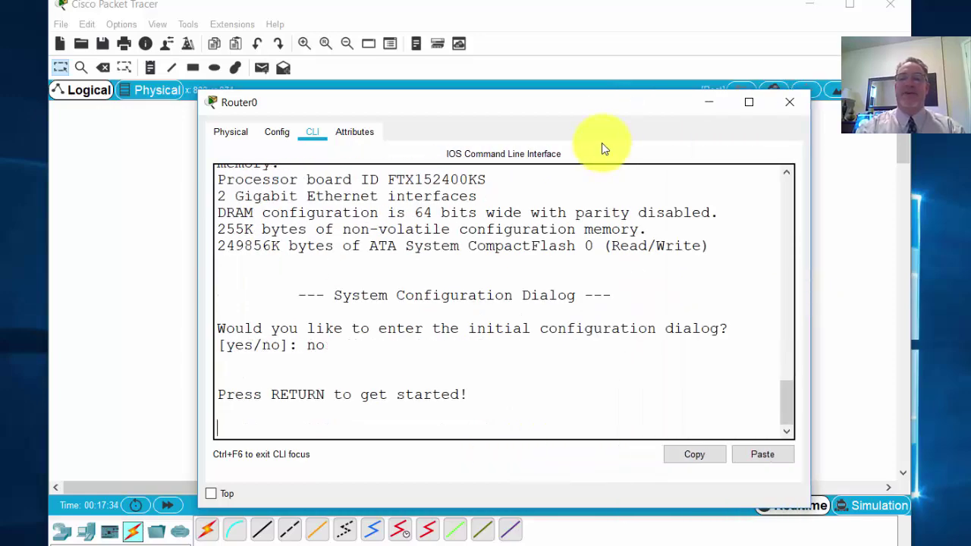
pyautogui.moveTo(591, 112); pyautogui.dragTo(512, 74)
# Enter privileged mode with enable, then global configuration with configure terminal
pyautogui.press('Return')
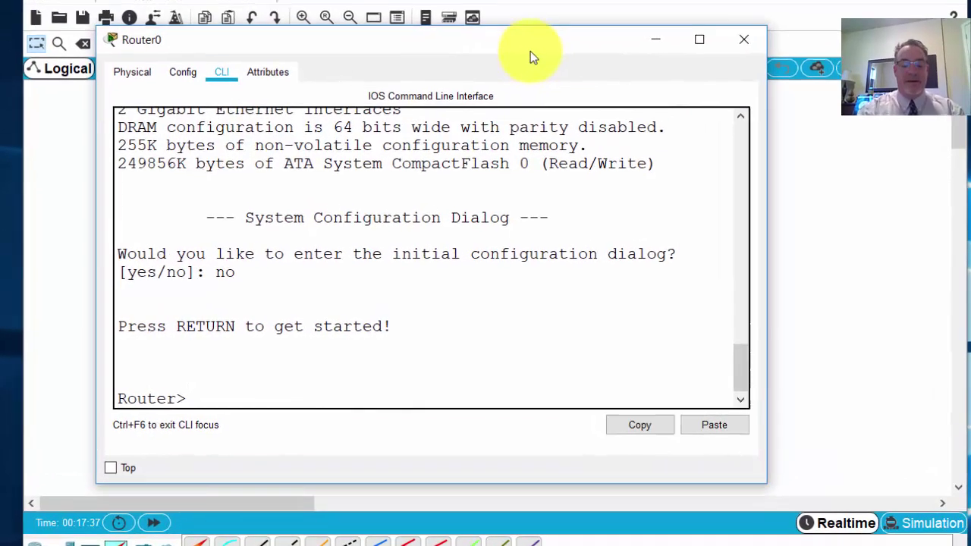
pyautogui.write('enable')
pyautogui.press('Return')
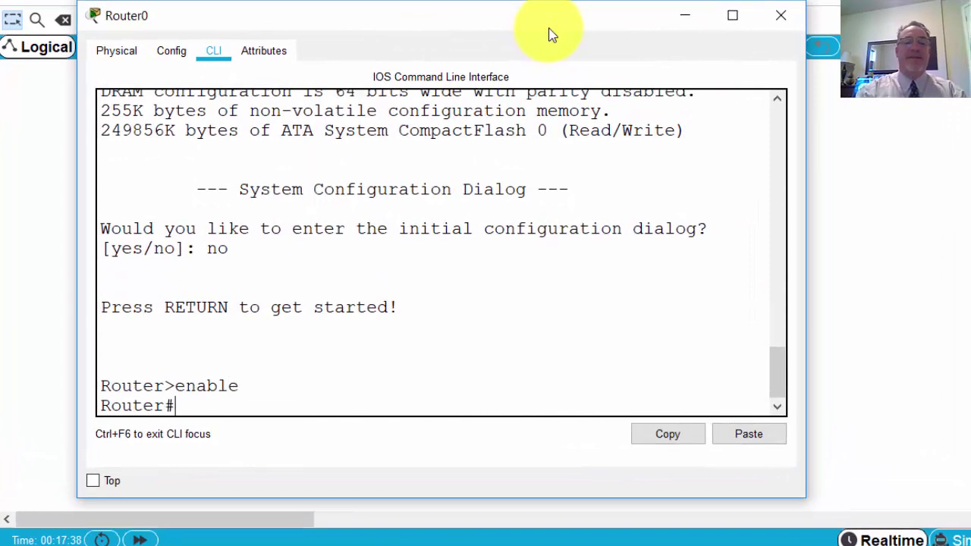
pyautogui.write('configu')
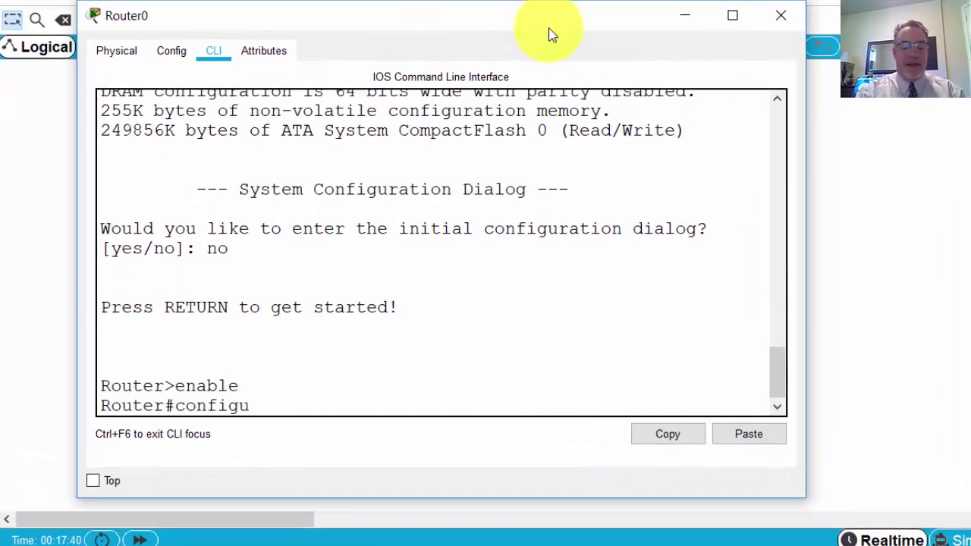
pyautogui.write('re t')
pyautogui.press('Tab')
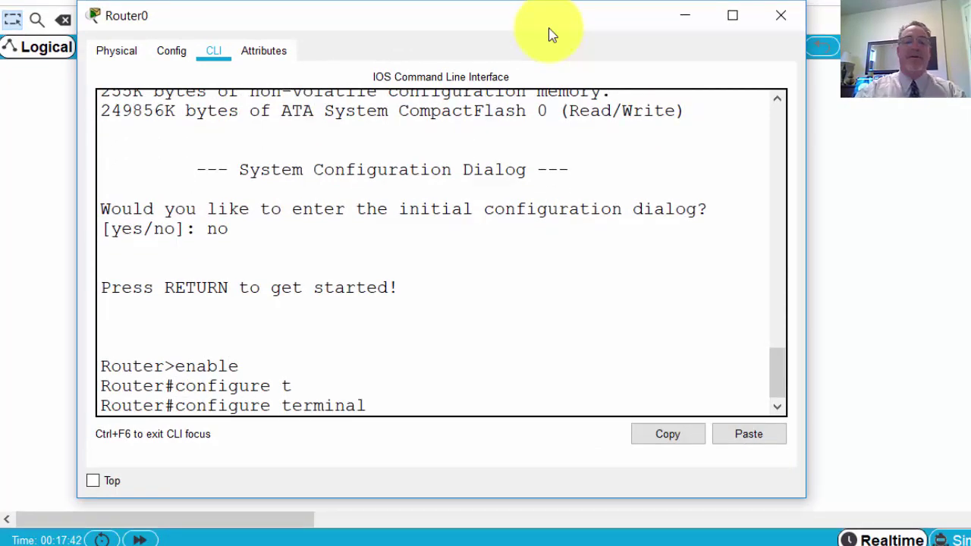
pyautogui.press('Return')
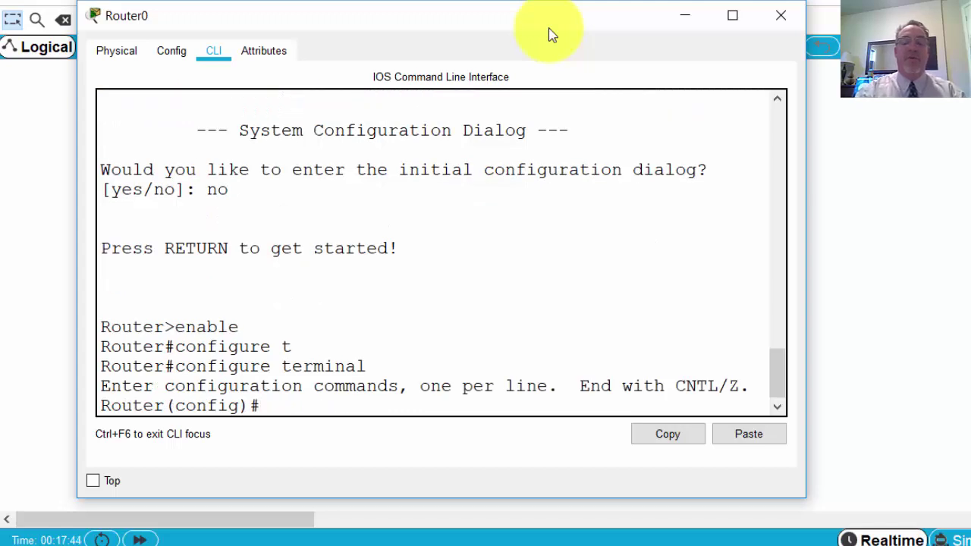
# Enter the ipv6 unicast-routing command at the global configuration prompt
pyautogui.press('Return')
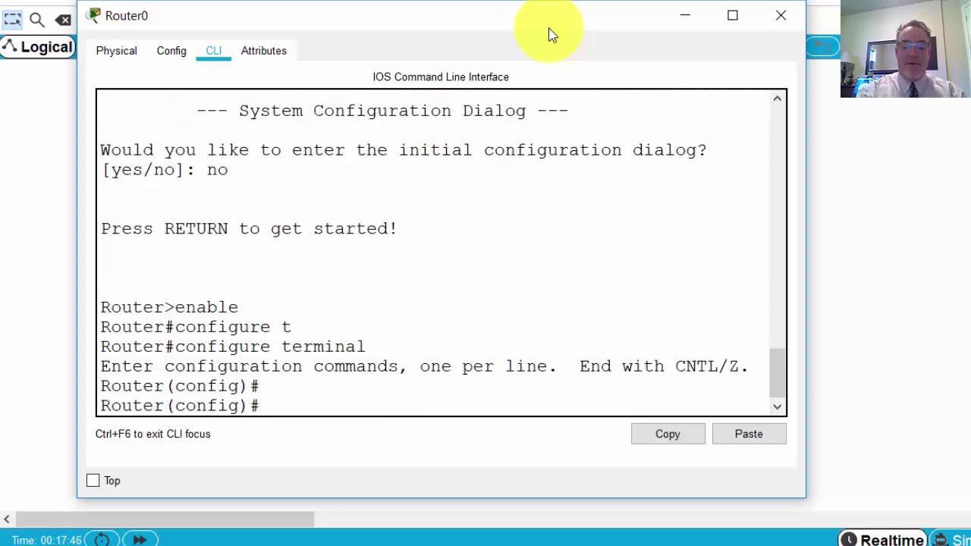
pyautogui.write('ipv6 uni')
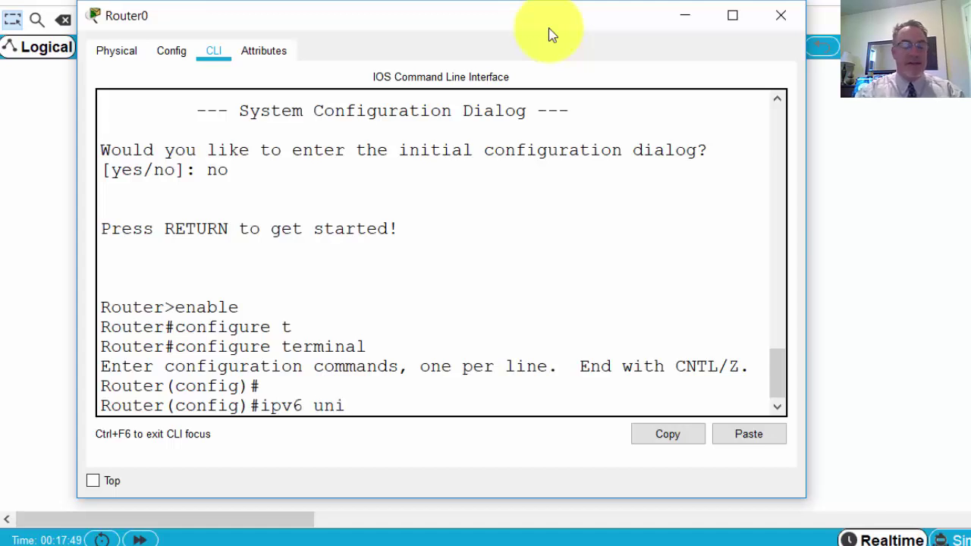
pyautogui.press('Tab')
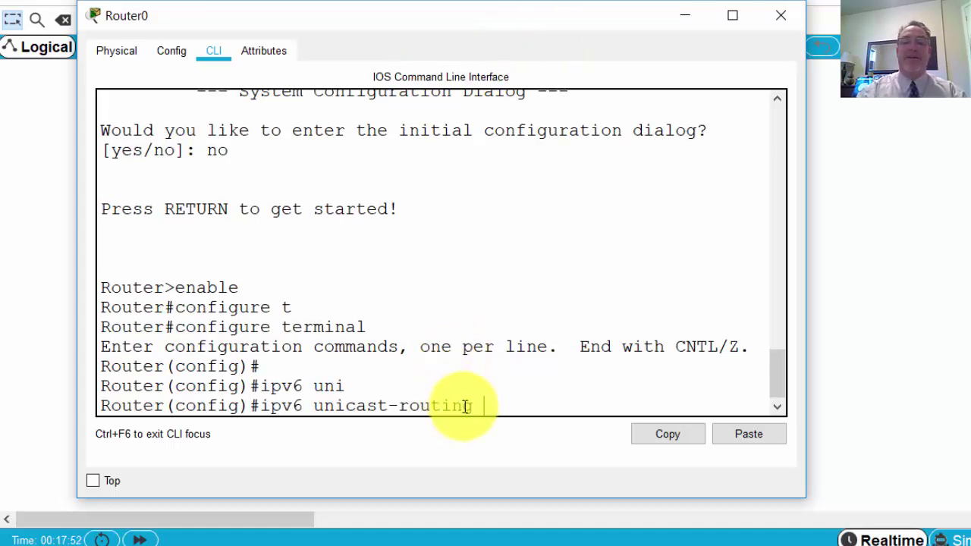
pyautogui.moveTo(470, 406); pyautogui.dragTo(258, 410)
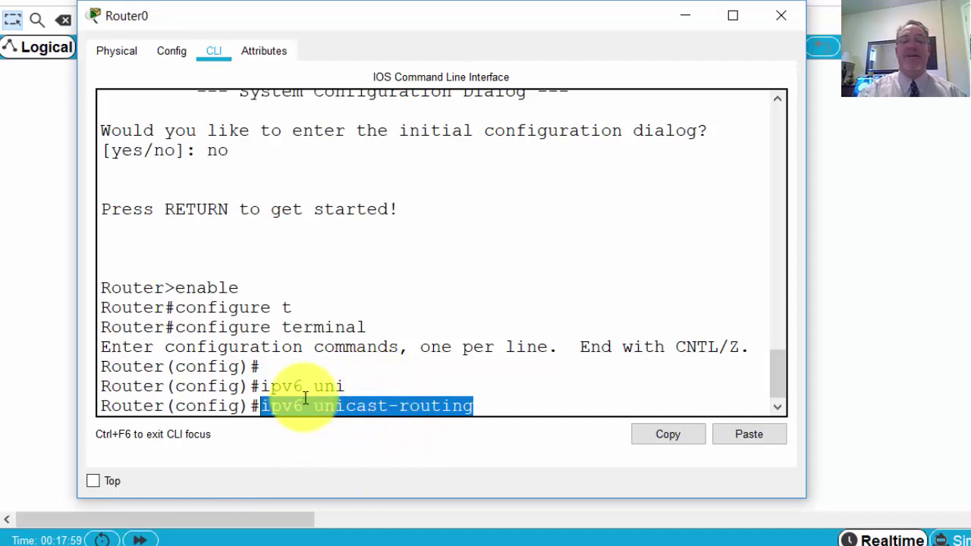
pyautogui.click(260, 406)
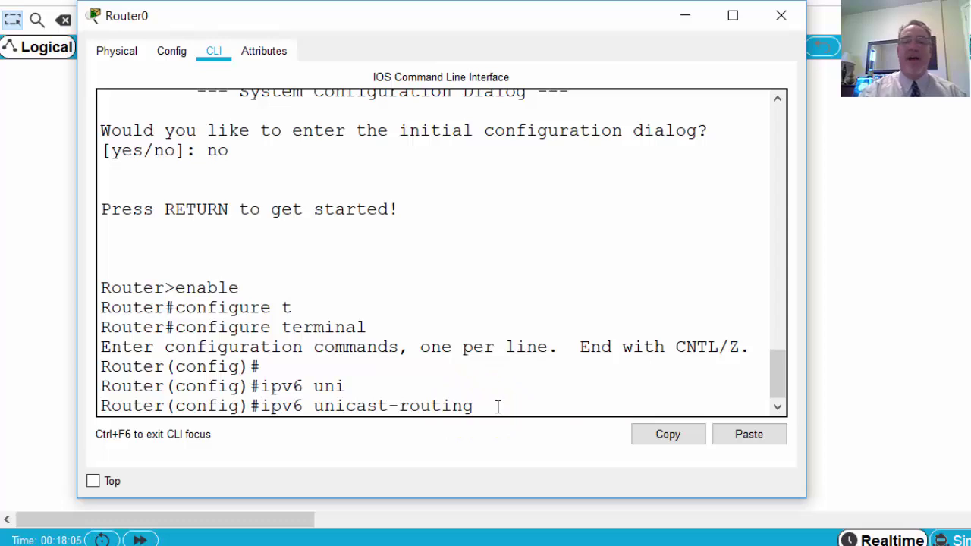
# Enter interface g0/0 and assign it link-local address fe80::1
pyautogui.press('Return')
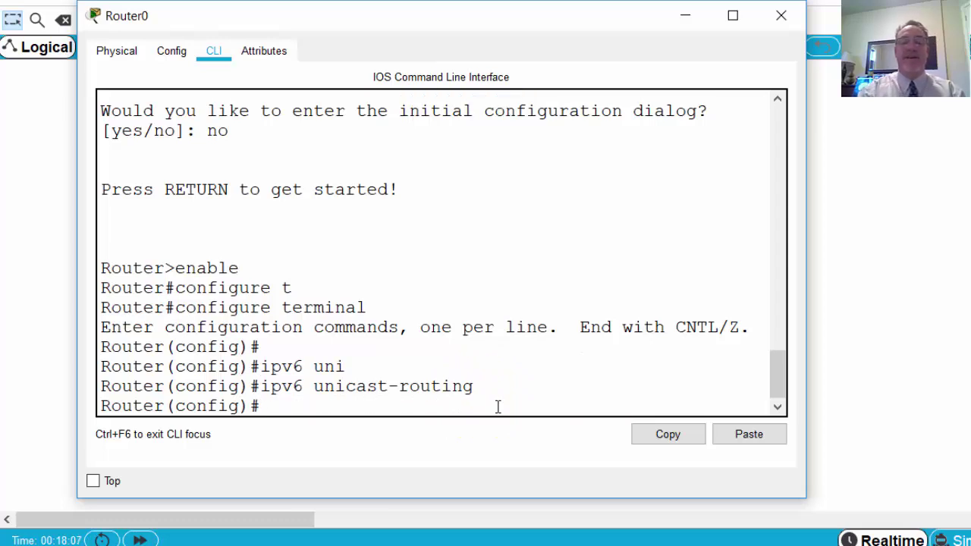
pyautogui.press('Return')
pyautogui.write('int g0/0')
pyautogui.press('Return')
pyautogui.write('ipv6 address')
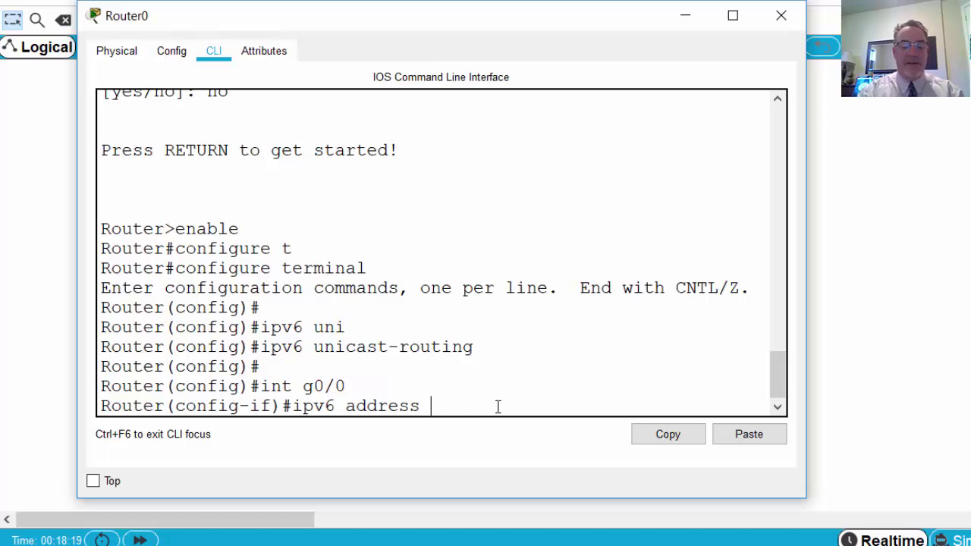
pyautogui.write('fe80;::')
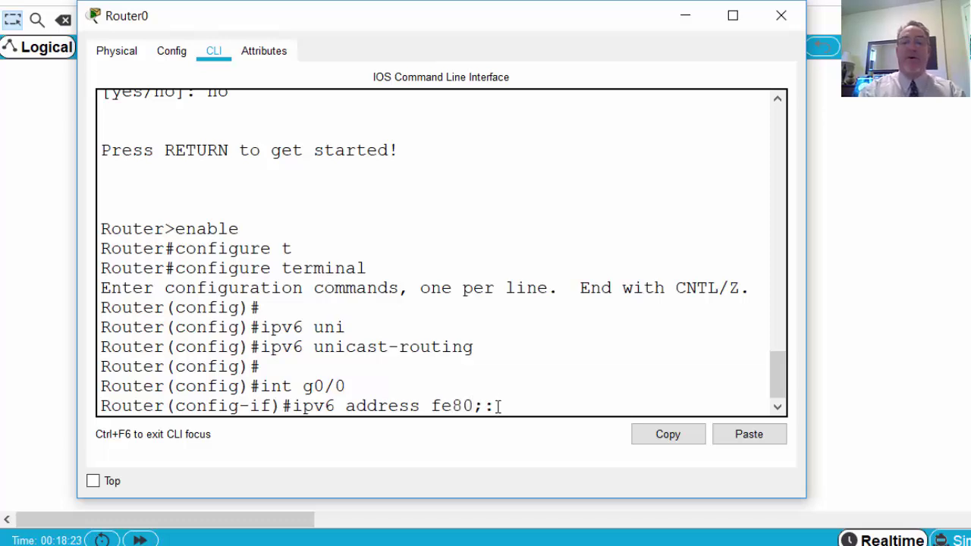
pyautogui.press('BackSpace')
pyautogui.press('BackSpace')
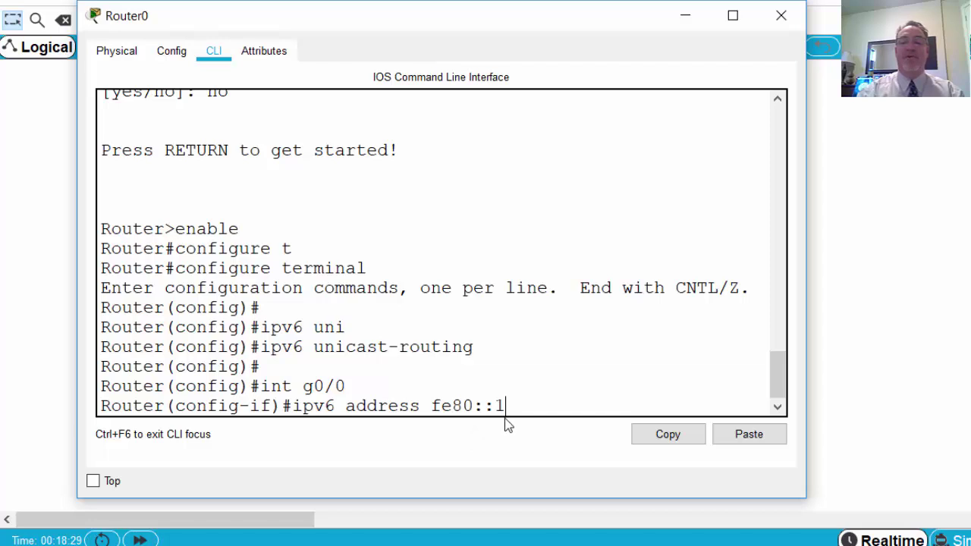
pyautogui.write('lin')
pyautogui.press('Tab')
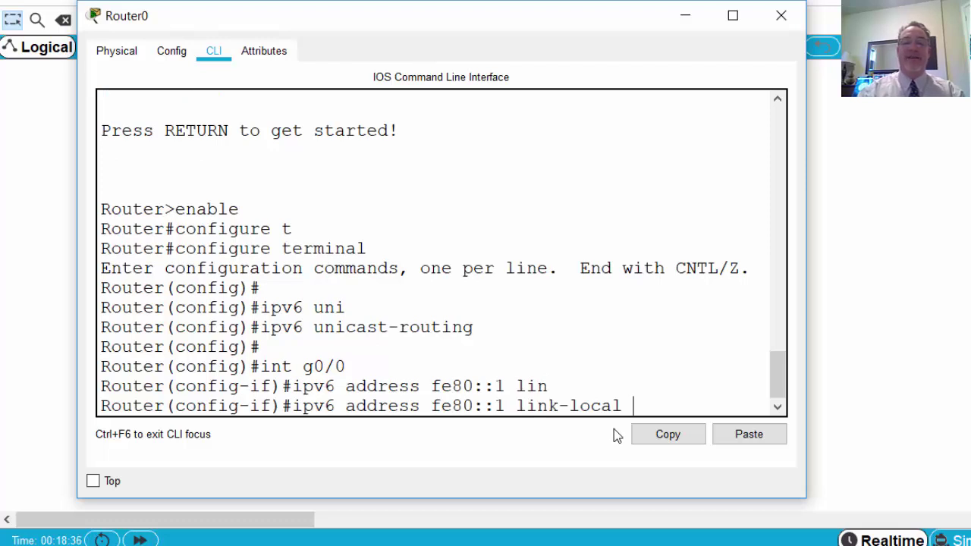
pyautogui.press('Return')
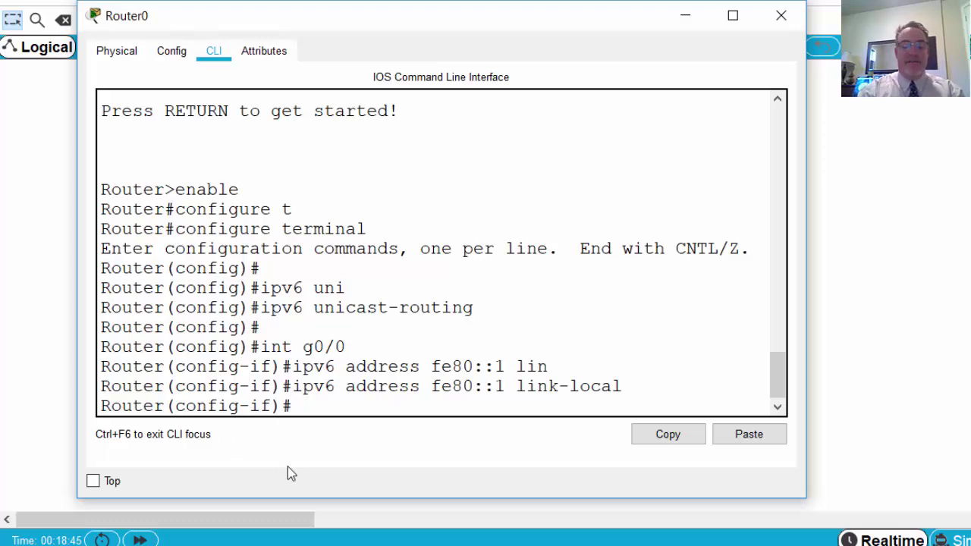
# Assign G0/0 the global address 2001:db8:acad:1::1/64
pyautogui.write('ipv6 ad')
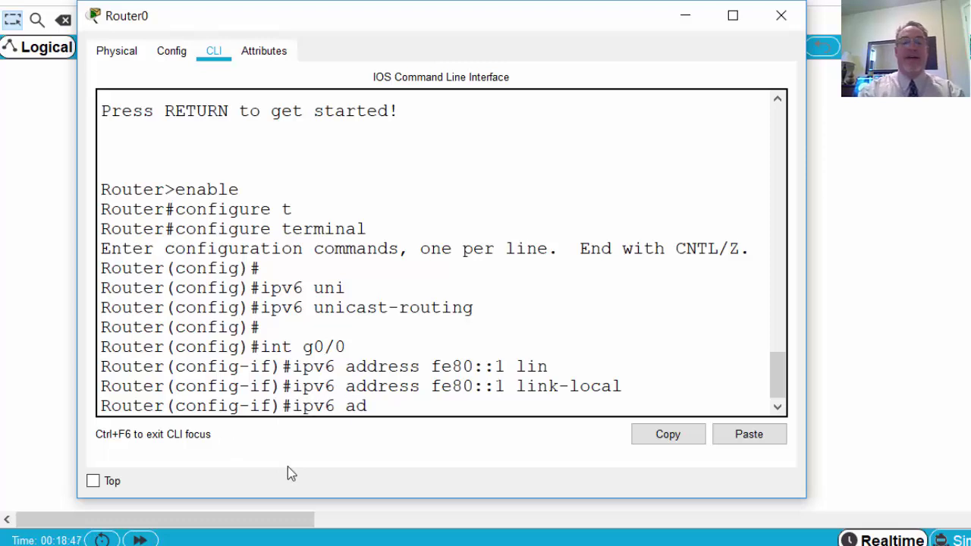
pyautogui.write('dress ')
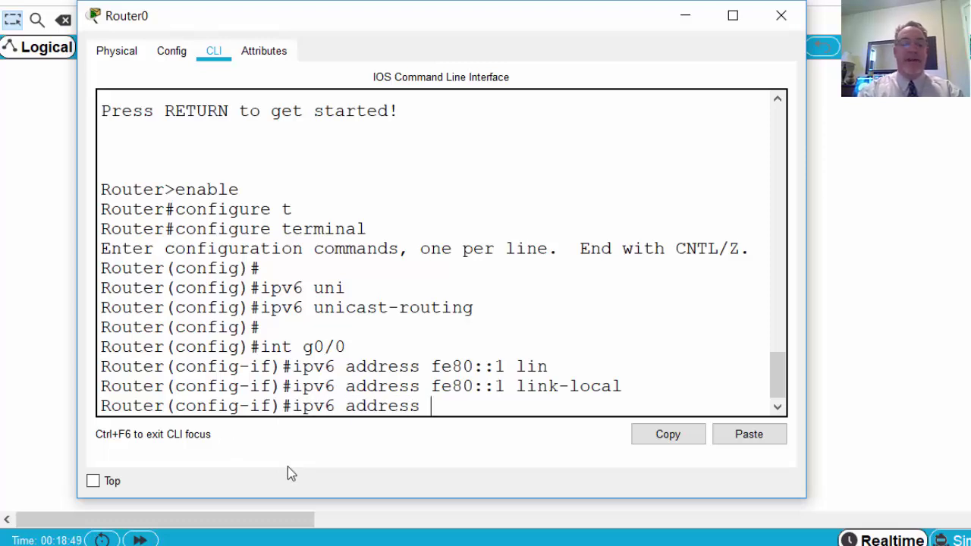
pyautogui.write('2001')
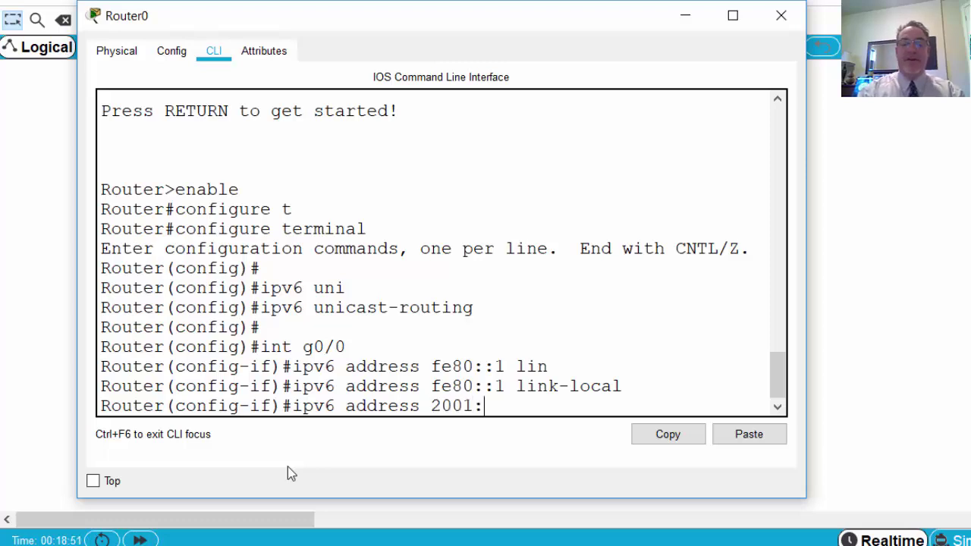
pyautogui.write(':db8')
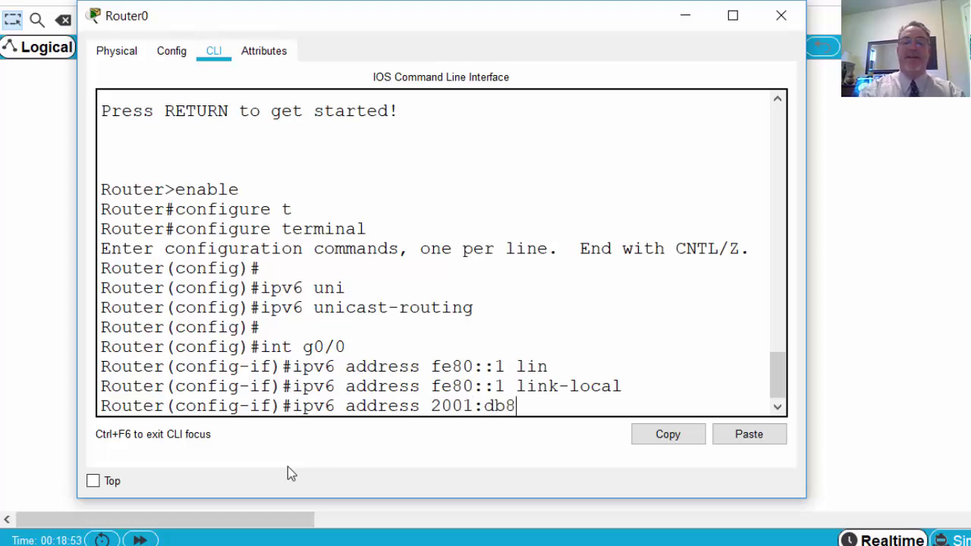
pyautogui.write(':acad')
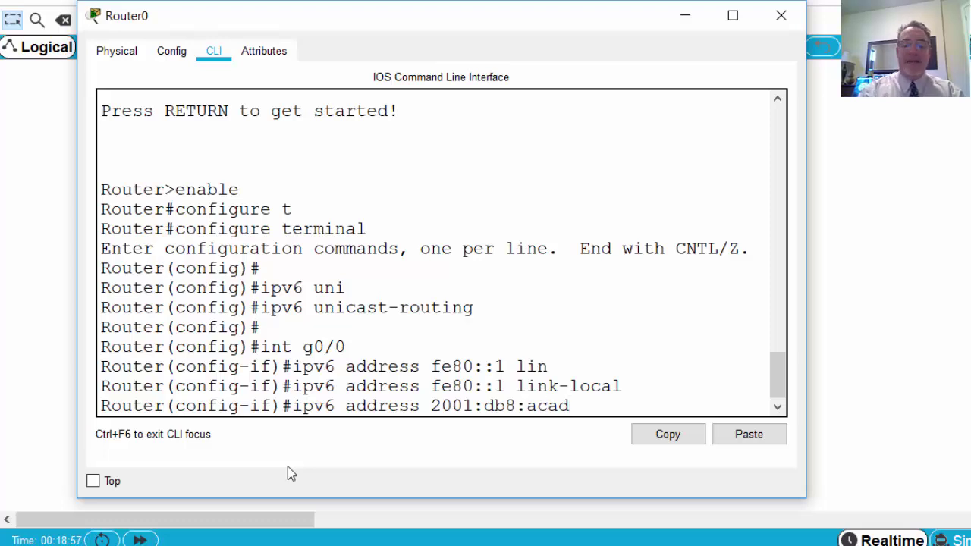
pyautogui.write(':1')
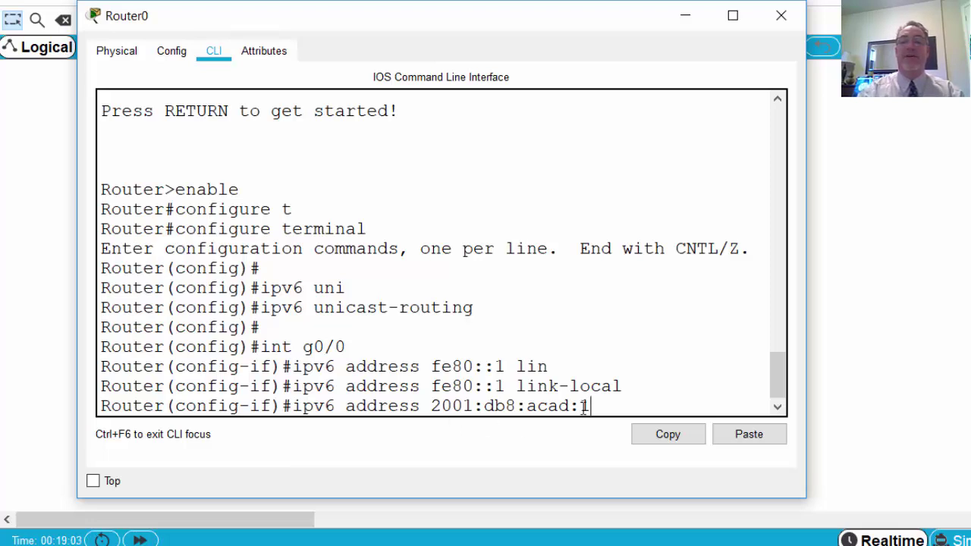
pyautogui.write('::')
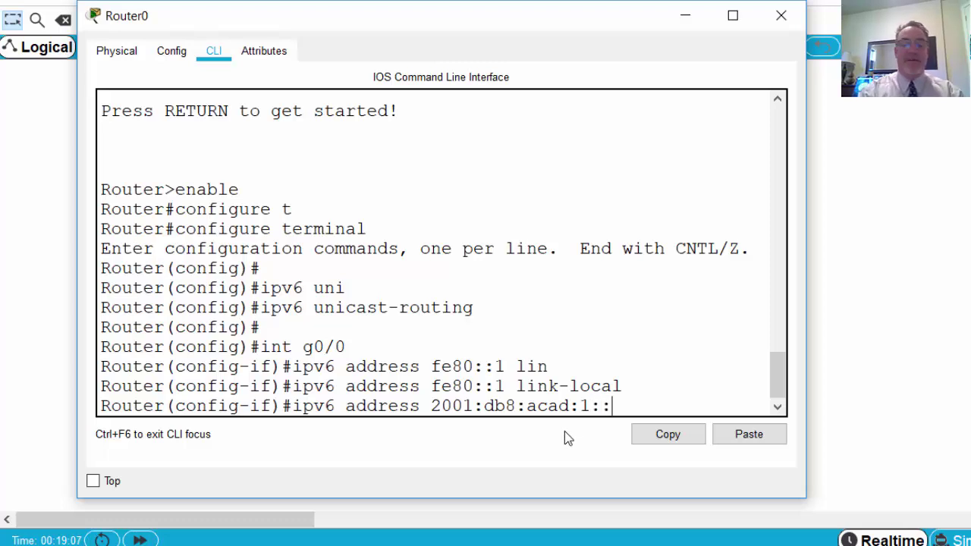
pyautogui.write('1')
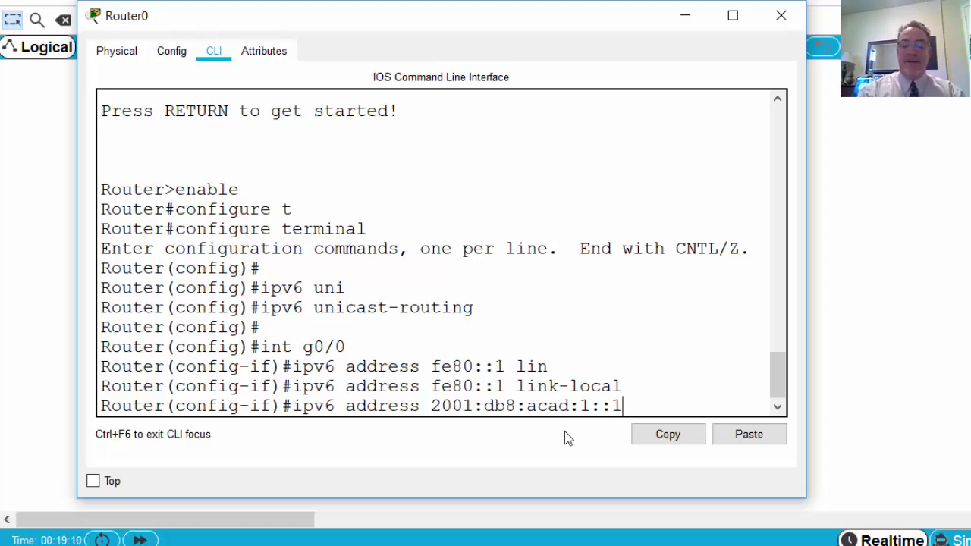
pyautogui.write('/64')
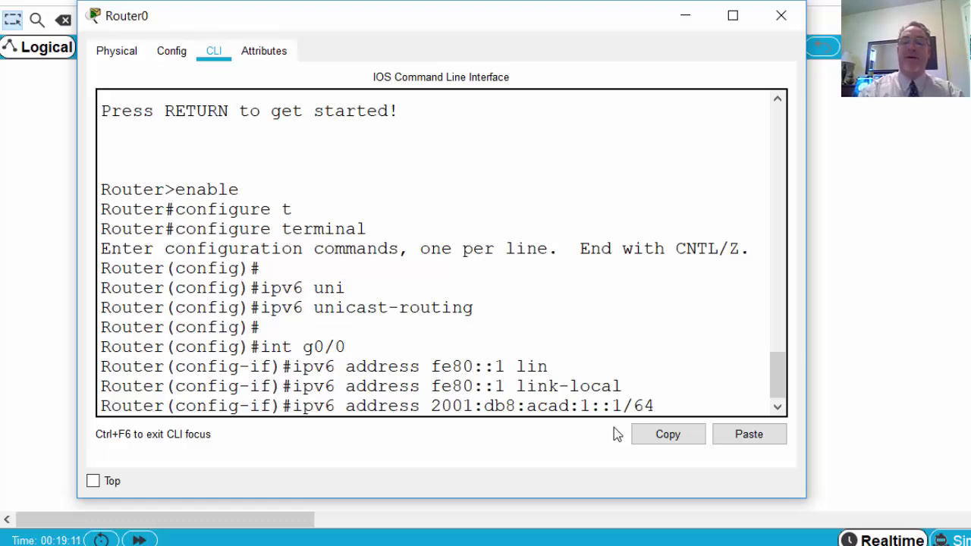
pyautogui.moveTo(623, 406); pyautogui.dragTo(656, 407)
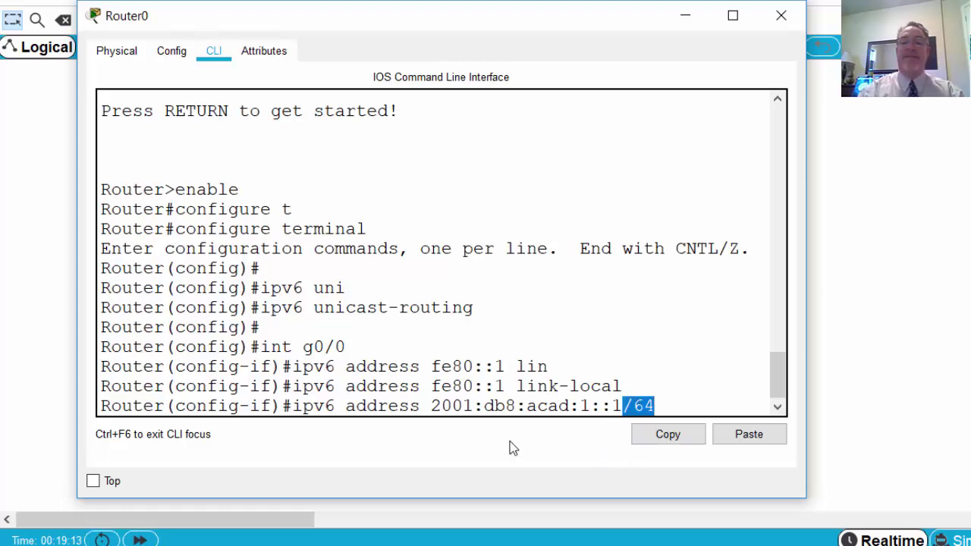
pyautogui.moveTo(431, 406); pyautogui.dragTo(593, 407)
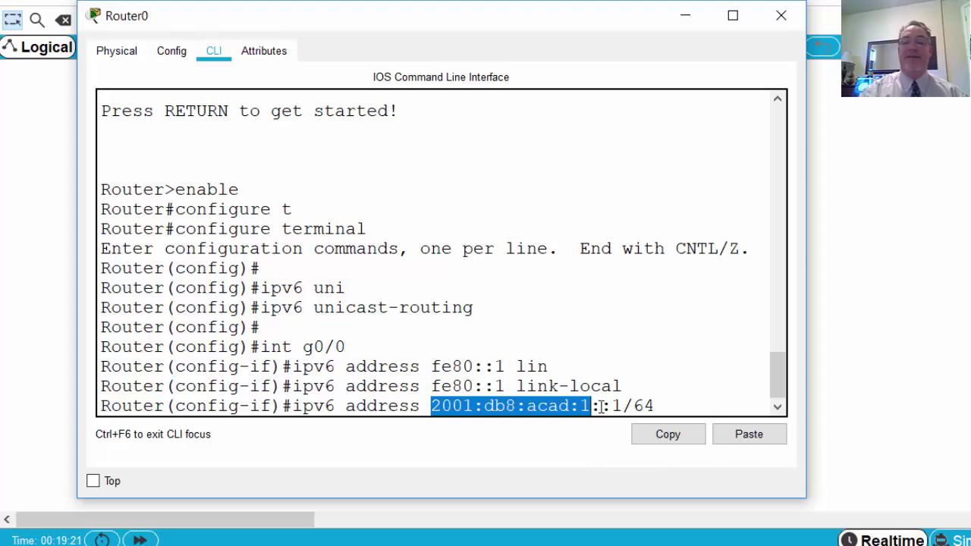
pyautogui.moveTo(592, 406); pyautogui.dragTo(624, 408)
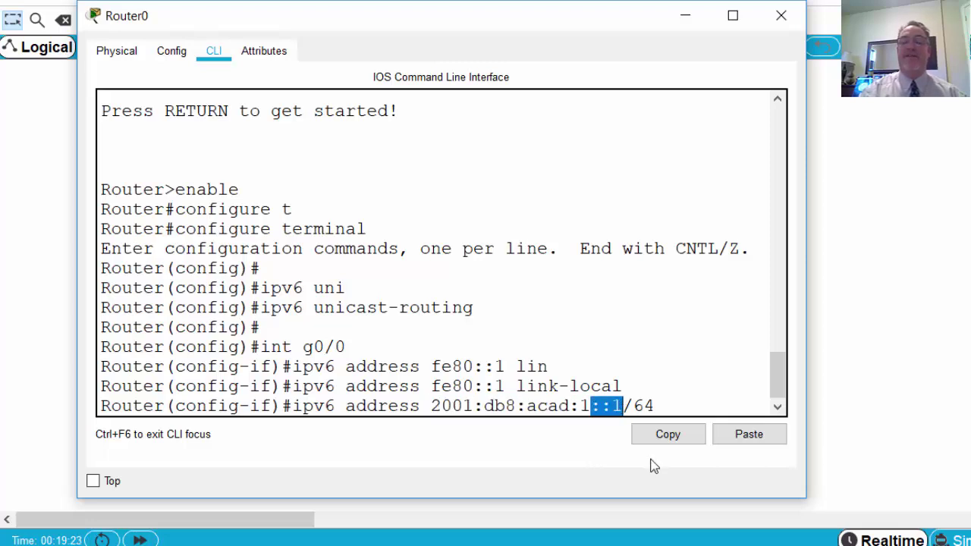
pyautogui.click(678, 439)
pyautogui.press('Return')
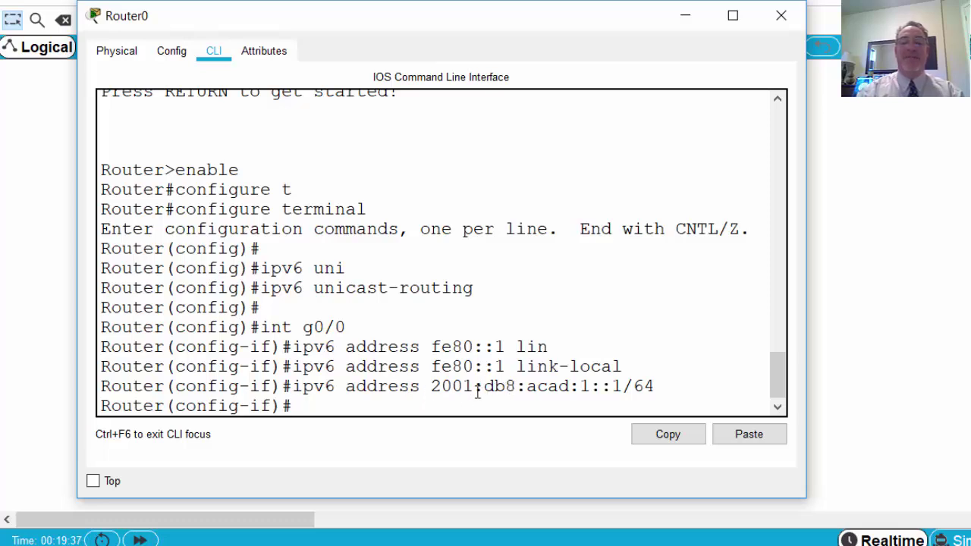
# Bring G0/0 up with no shut and put away Router0's terminal window
pyautogui.moveTo(432, 387); pyautogui.dragTo(518, 387)
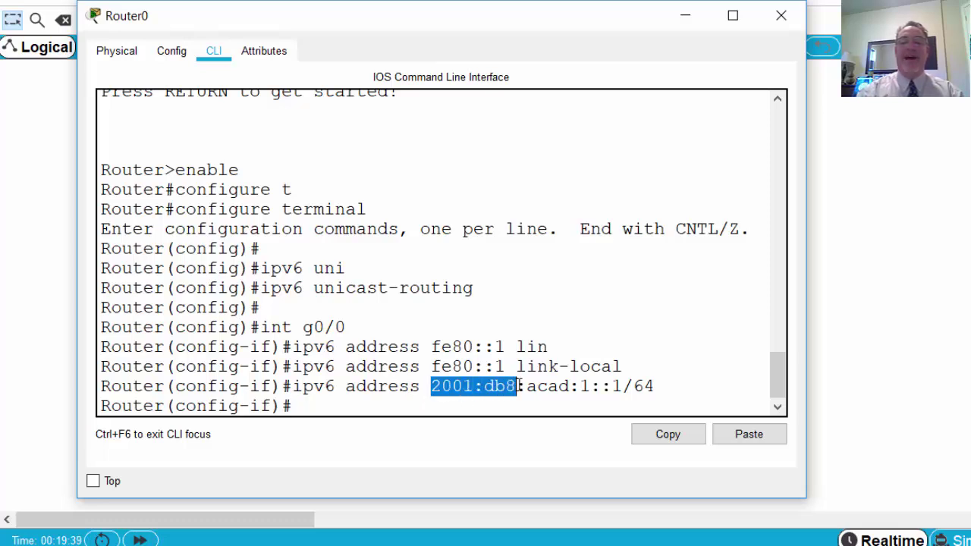
pyautogui.click(465, 410)
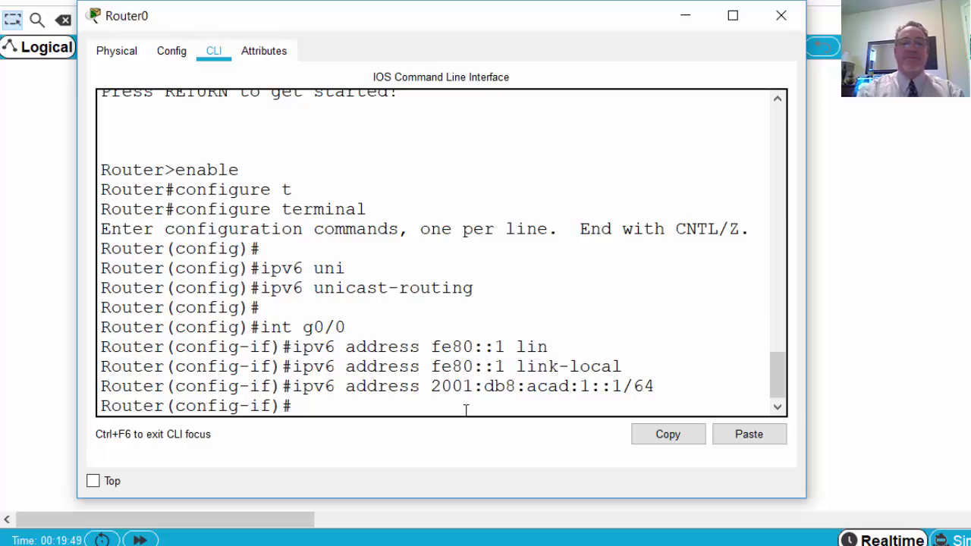
pyautogui.write('no shut')
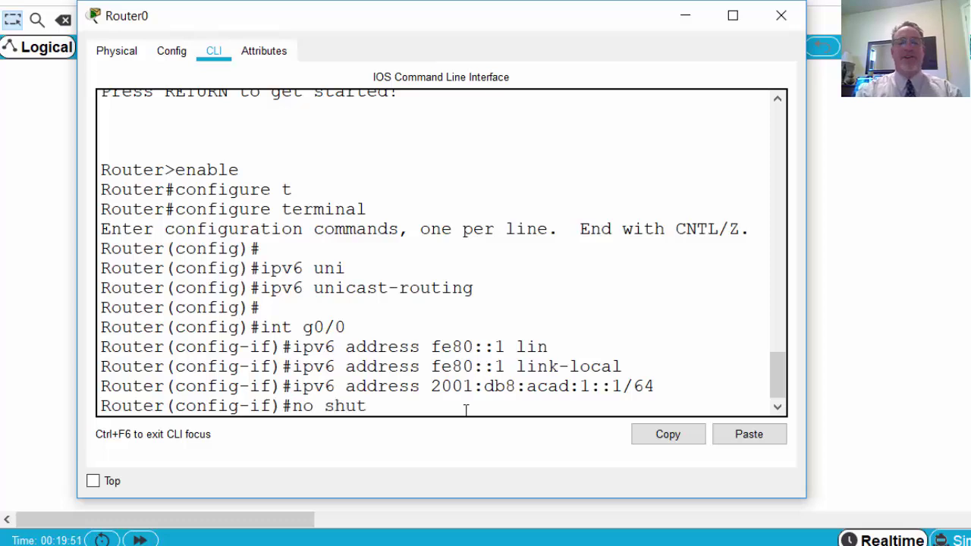
pyautogui.press('Return')
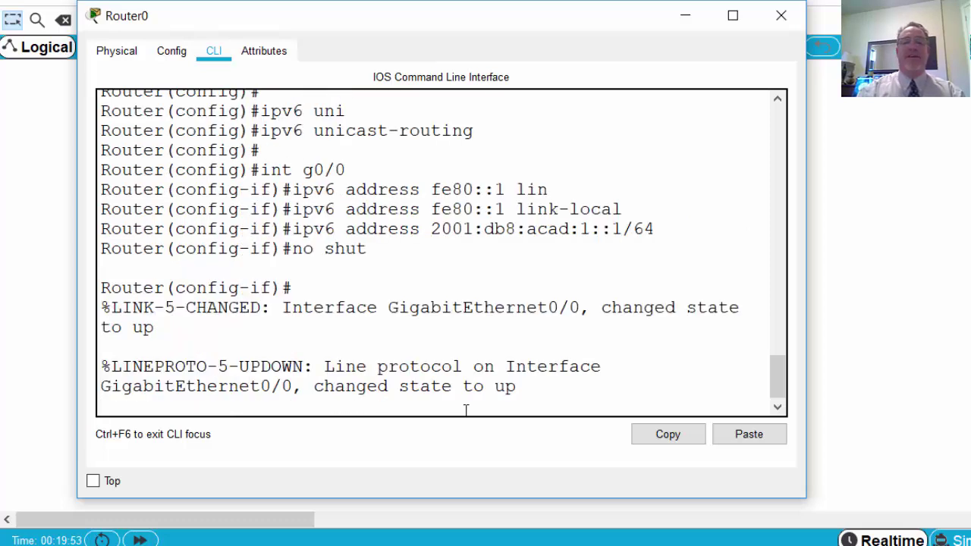
pyautogui.press('Return')
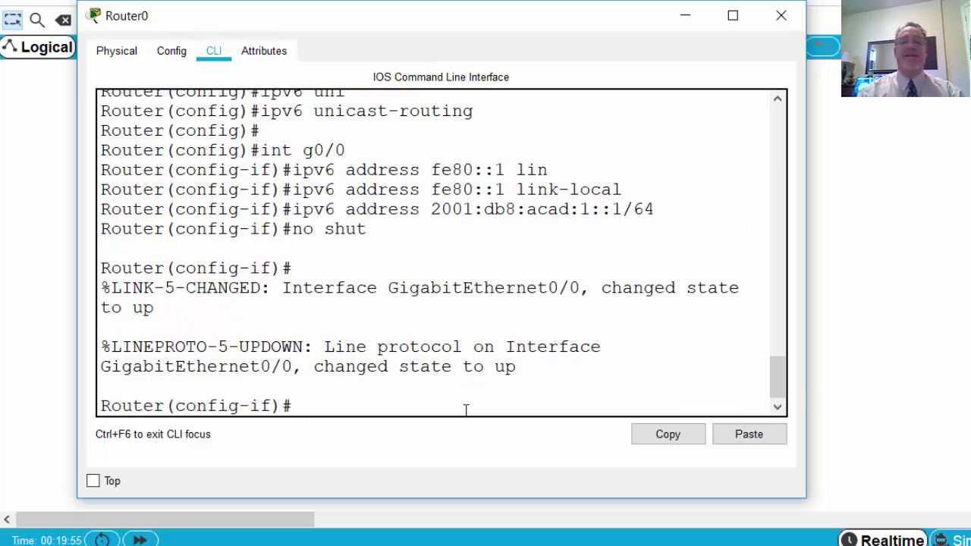
pyautogui.click(687, 15)
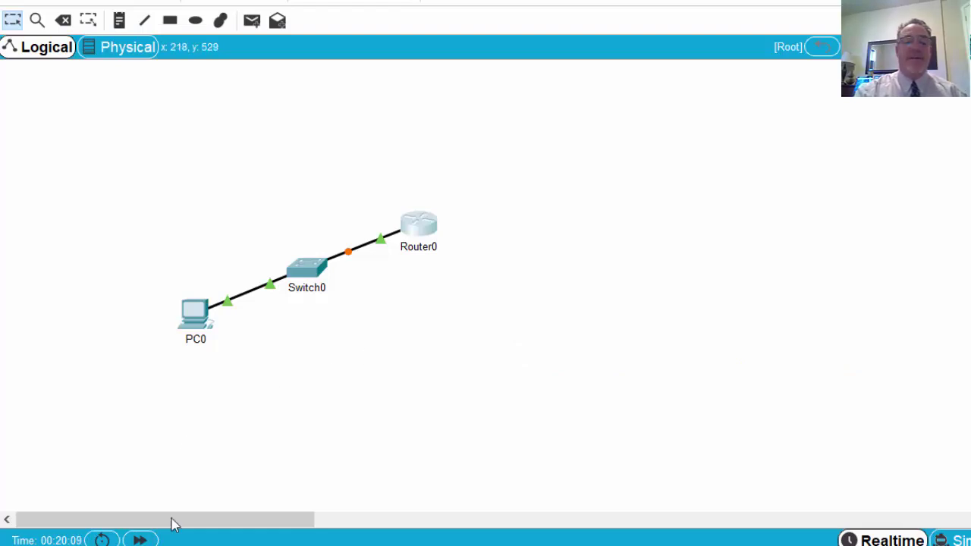
# Fast-forward time, switch to Simulation mode and hide all event types
pyautogui.click(141, 540)
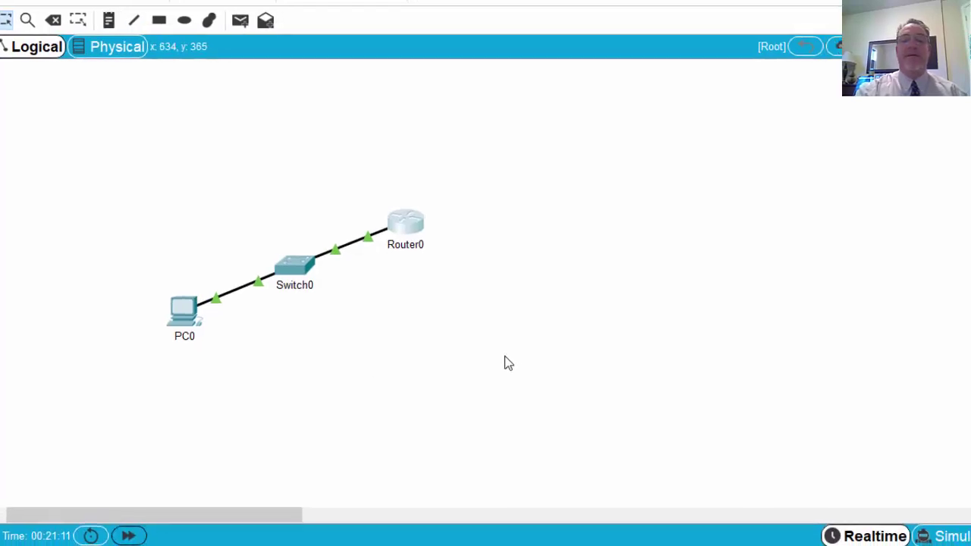
pyautogui.click(933, 528)
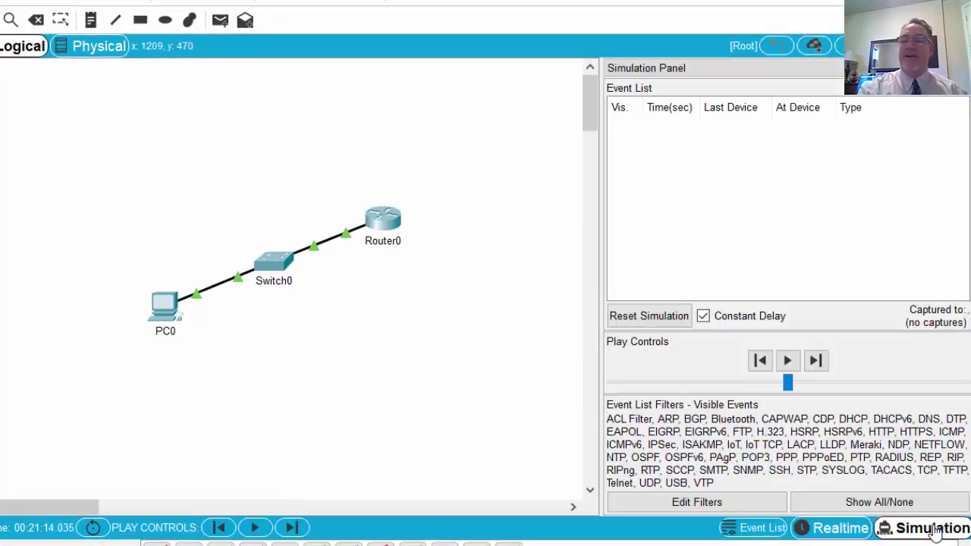
pyautogui.click(876, 504)
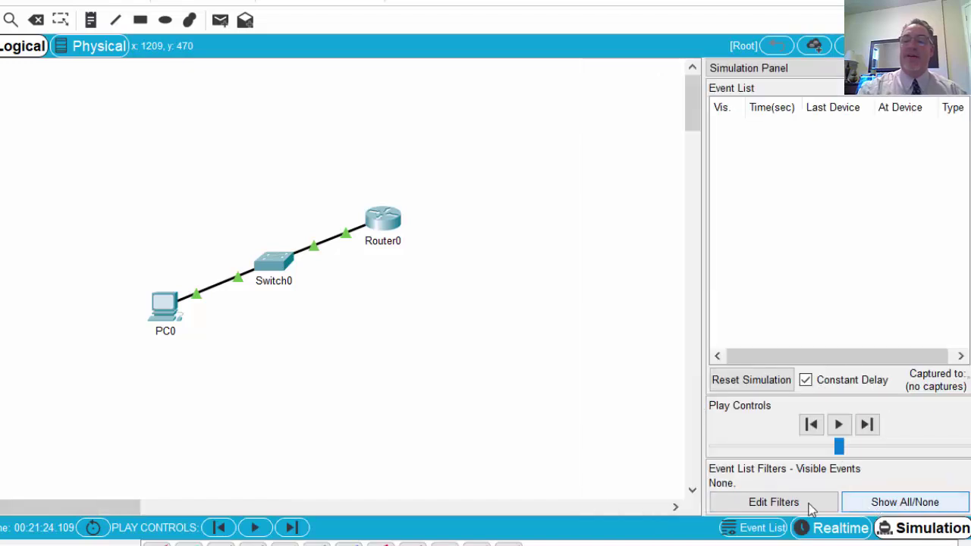
# Filter events to ICMPv6 and NDP on the IPv6 tab and widen the event list panel
pyautogui.click(768, 505)
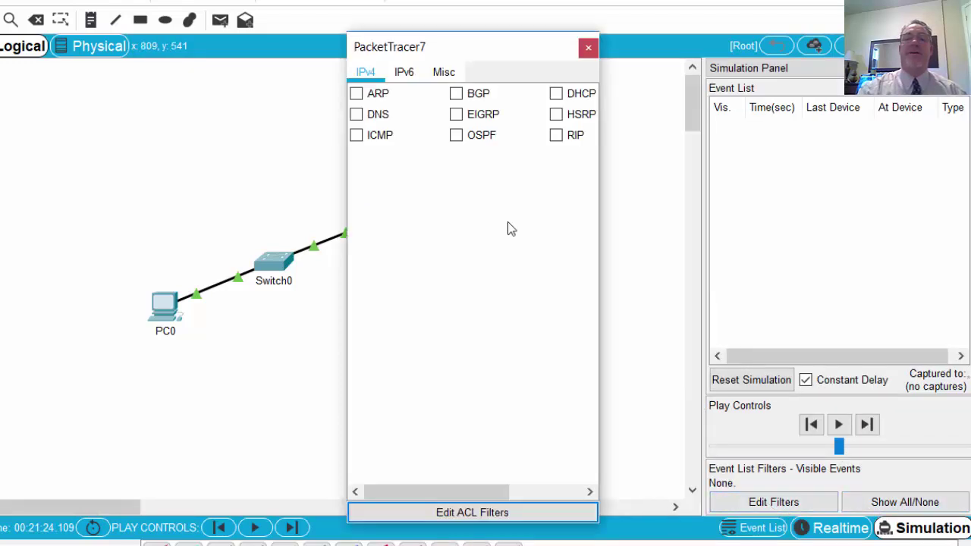
pyautogui.click(406, 72)
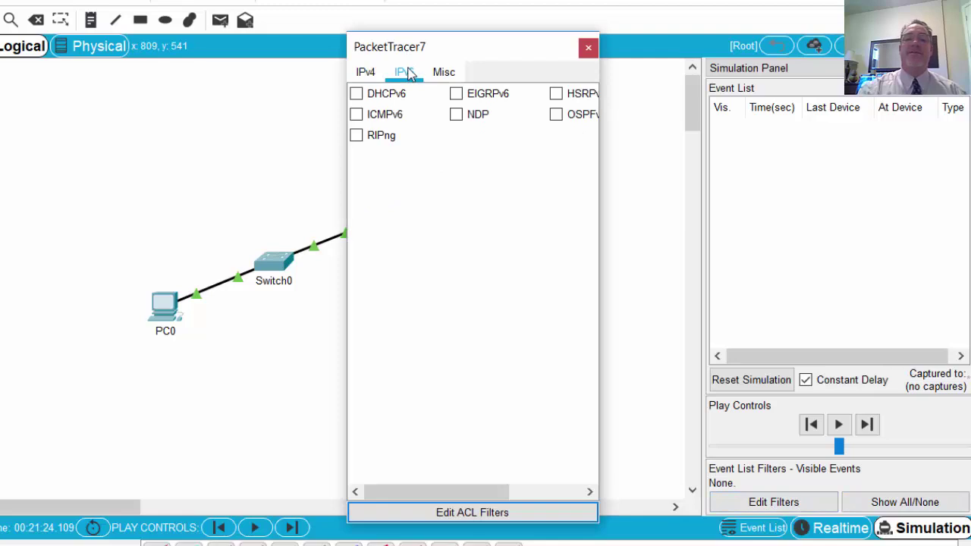
pyautogui.click(356, 113)
pyautogui.click(457, 115)
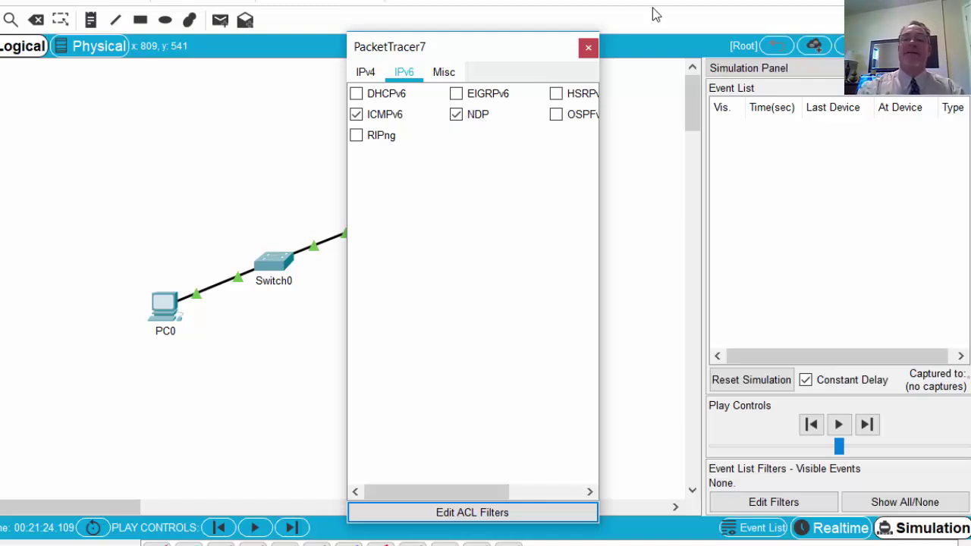
pyautogui.click(589, 47)
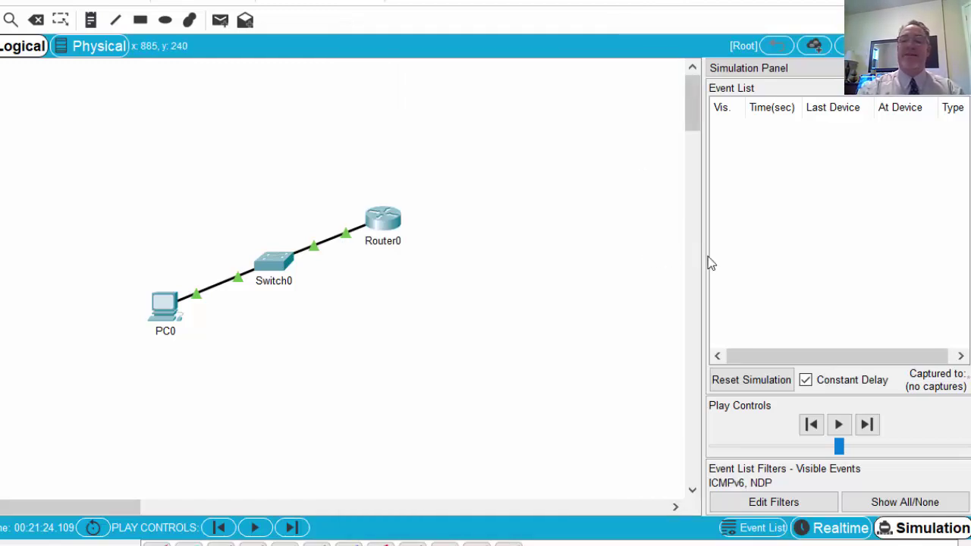
pyautogui.moveTo(703, 258); pyautogui.dragTo(551, 265)
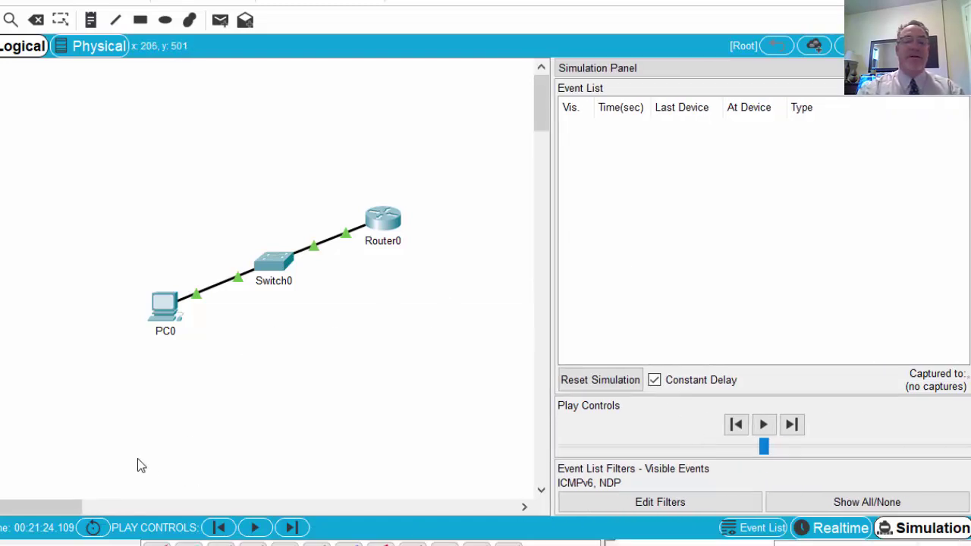
# Open PC0's IP Configuration from its Desktop applications
pyautogui.click(165, 307)
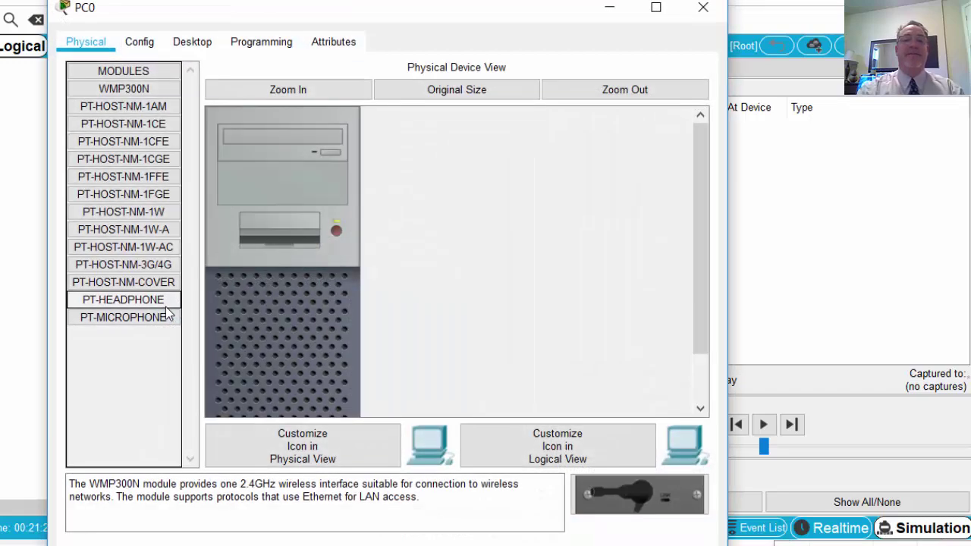
pyautogui.click(192, 41)
pyautogui.moveTo(241, 7); pyautogui.dragTo(184, 0)
pyautogui.click(67, 48)
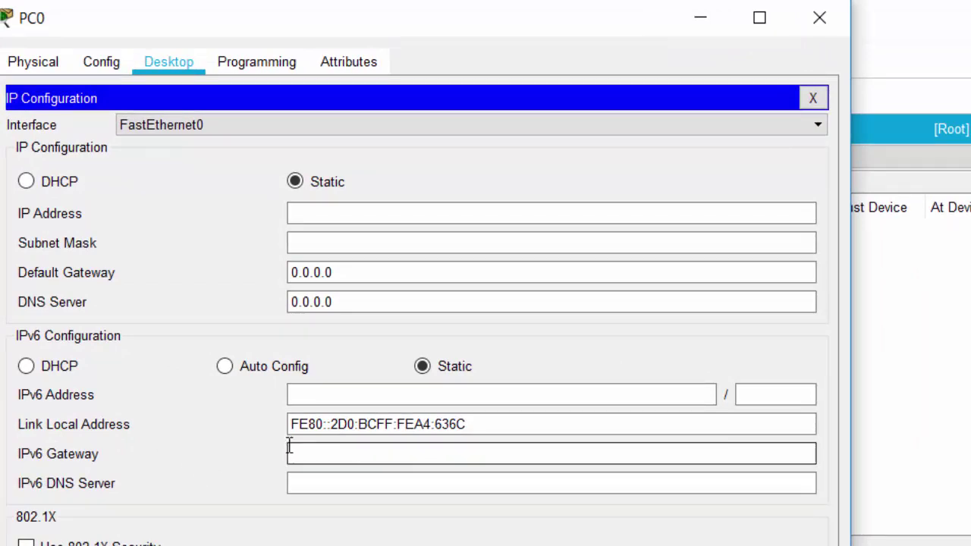
# Examine the FF:FE and interface ID parts of link-local address FE80::2D0:BCFF:FEA4:636C
pyautogui.moveTo(293, 429); pyautogui.dragTo(481, 425)
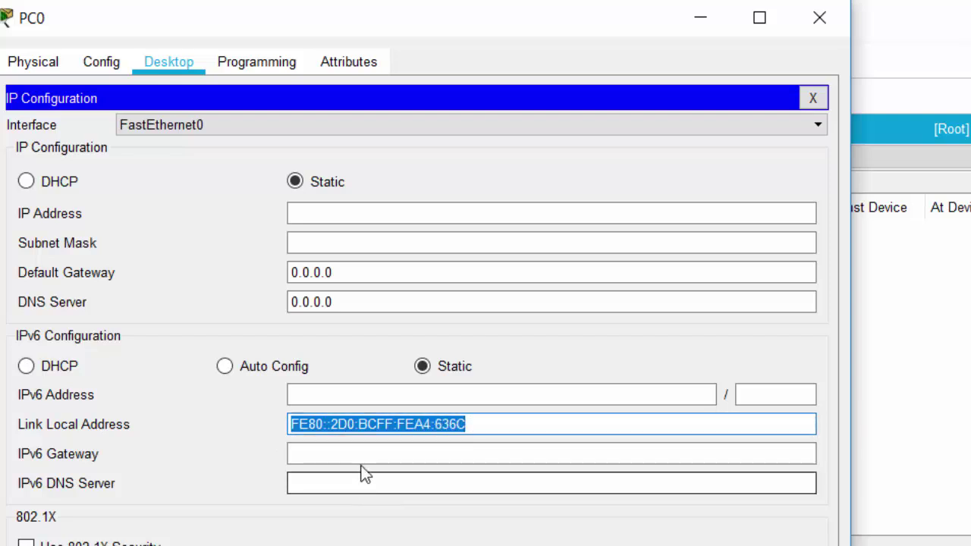
pyautogui.click(298, 427)
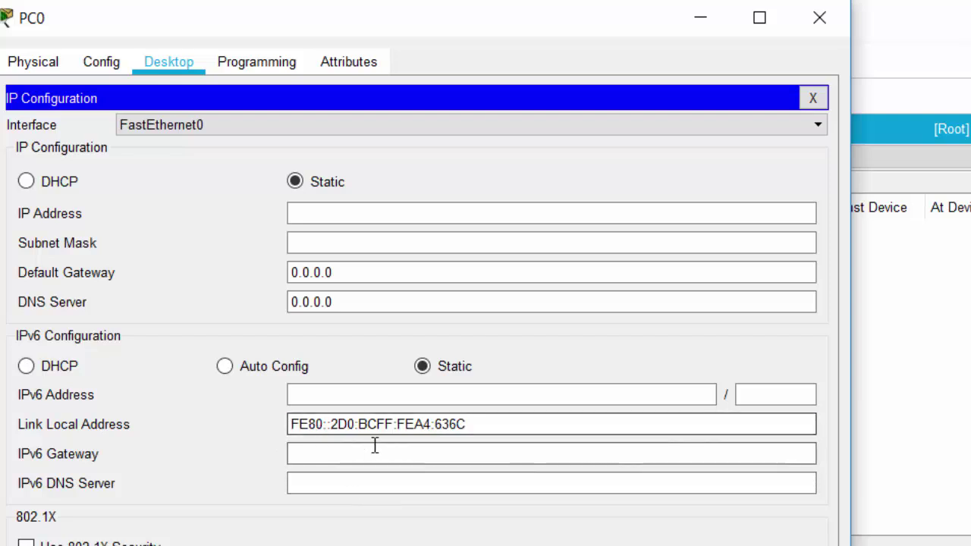
pyautogui.moveTo(378, 426); pyautogui.dragTo(416, 430)
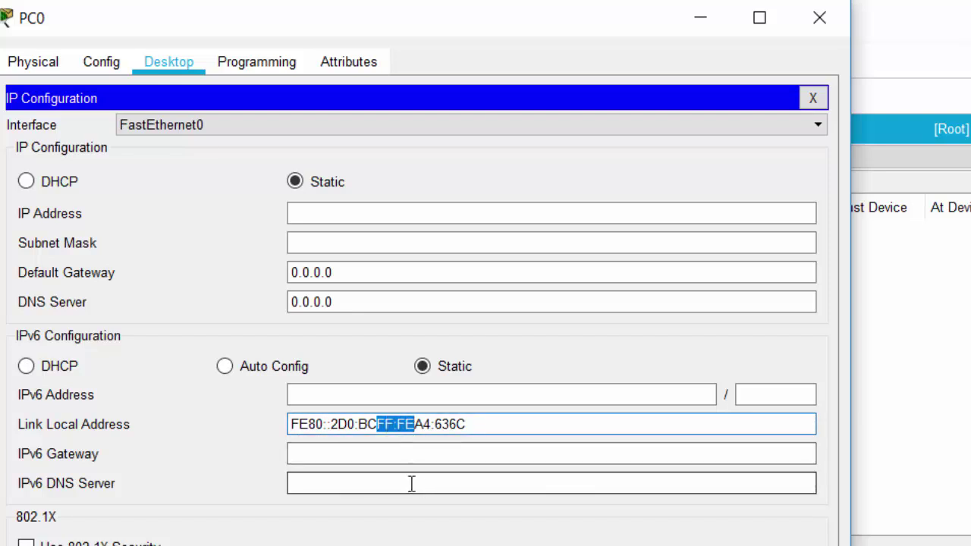
pyautogui.moveTo(331, 427); pyautogui.dragTo(468, 427)
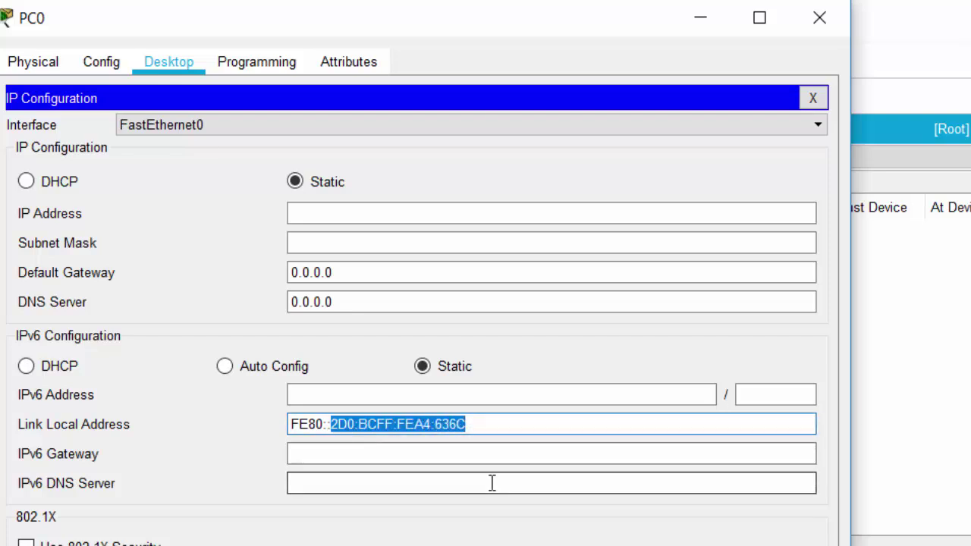
pyautogui.click(504, 424)
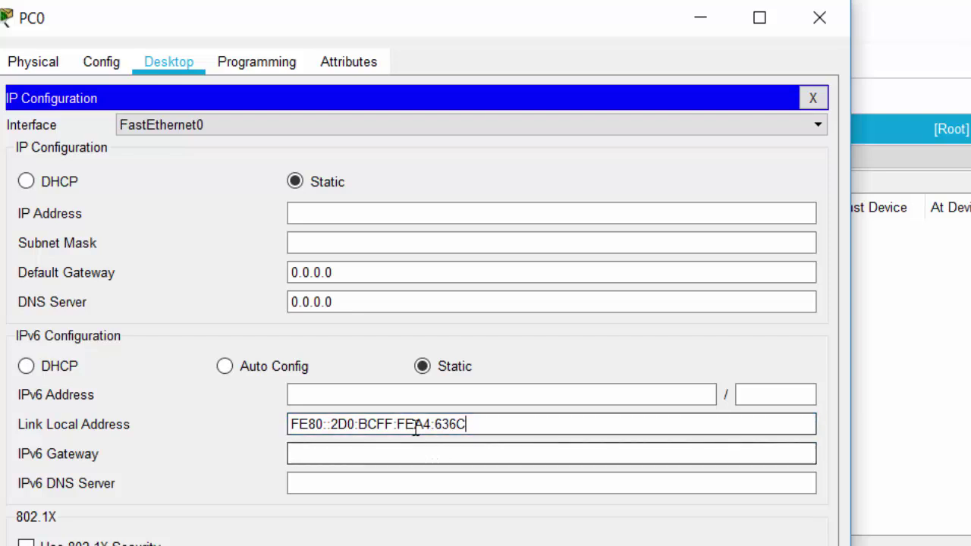
pyautogui.moveTo(414, 425); pyautogui.dragTo(432, 425)
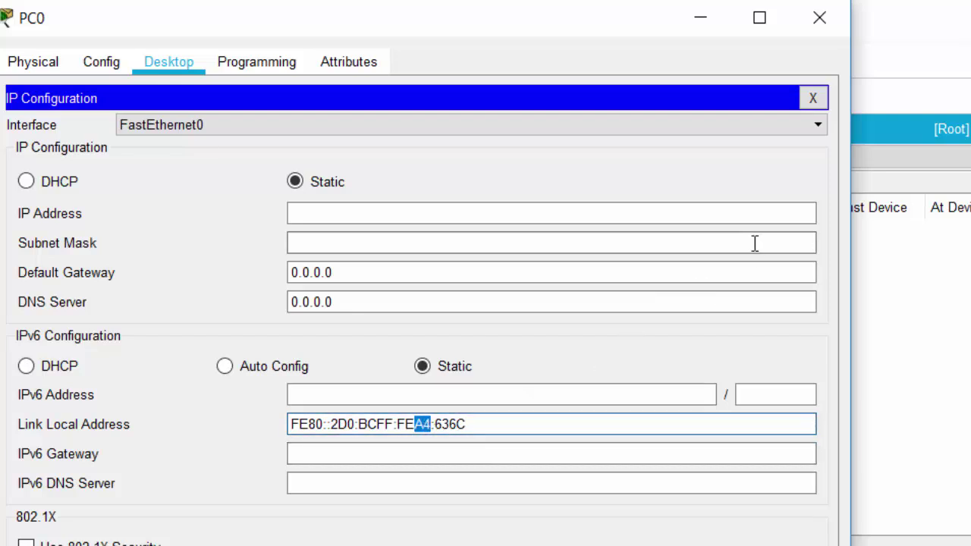
# Run ipconfig /all in PC0's Command Prompt
pyautogui.click(813, 99)
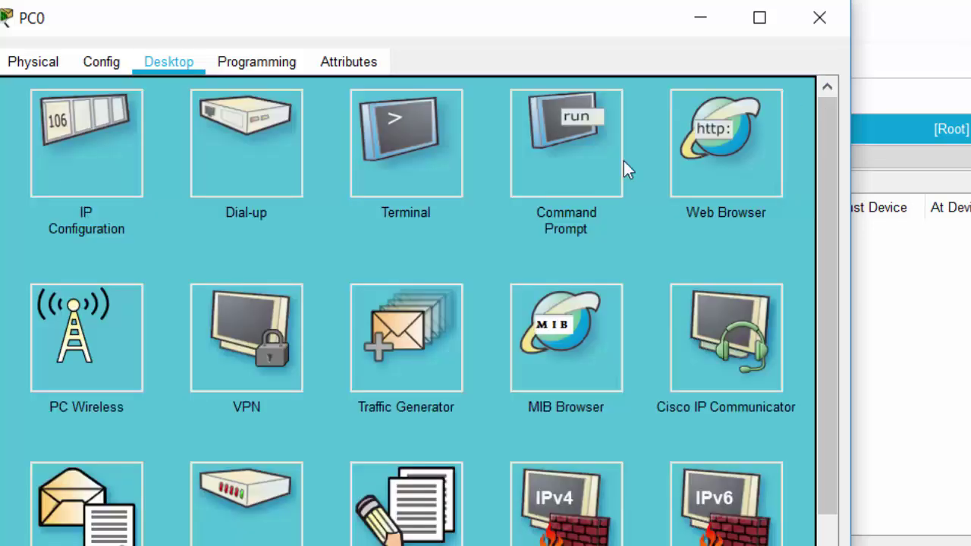
pyautogui.click(552, 130)
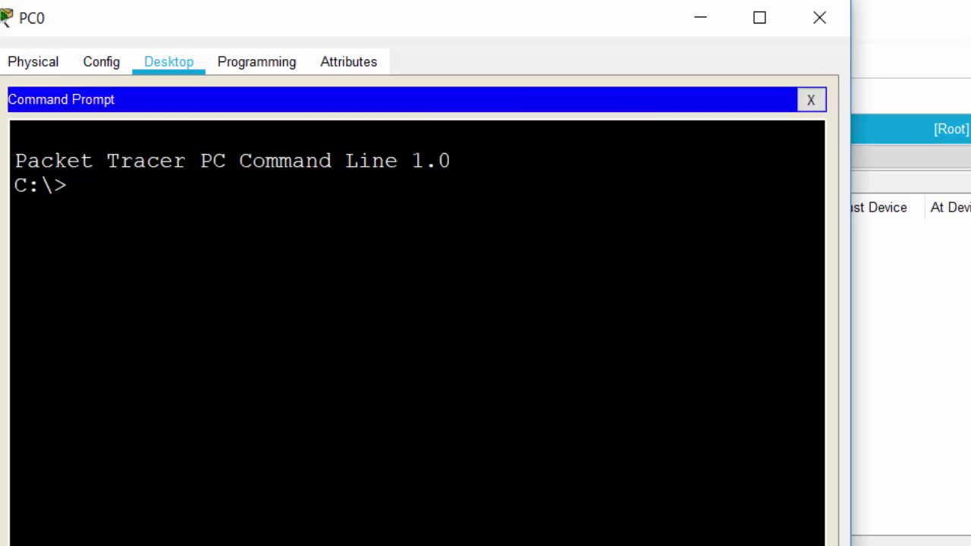
pyautogui.write('ipconfig')
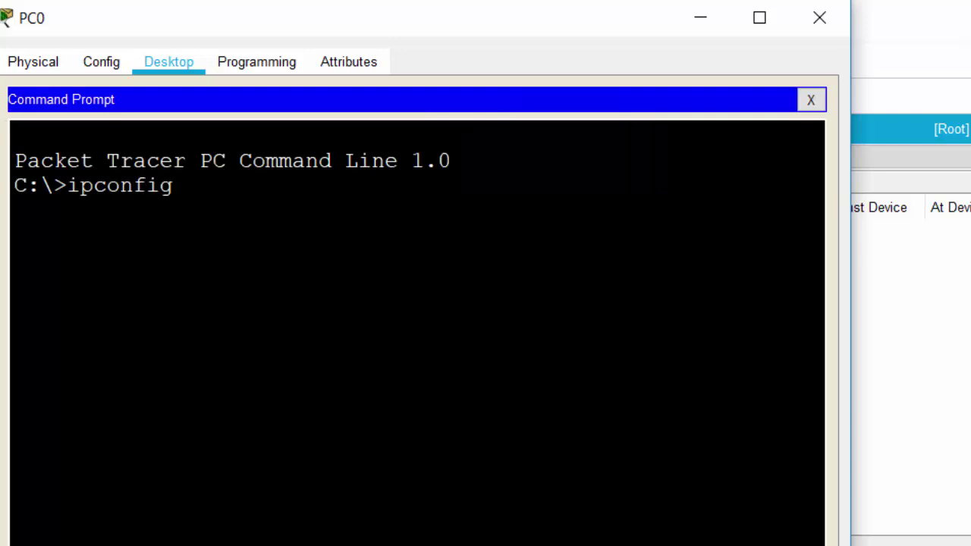
pyautogui.write(' /all')
pyautogui.press('Return')
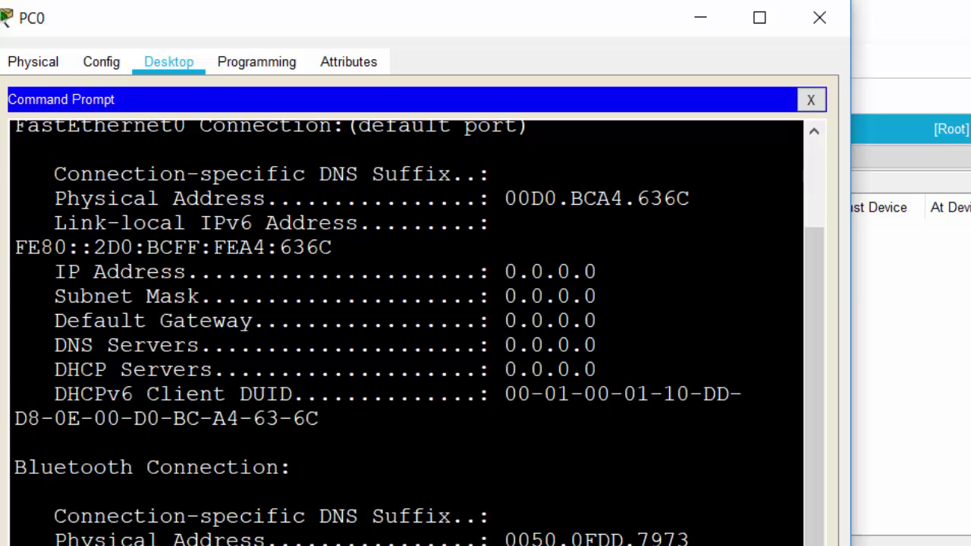
# Examine physical address 00D0.BCA4.636C, close the prompt and reopen IP Configuration
pyautogui.moveTo(597, 199); pyautogui.dragTo(690, 198)
pyautogui.click(618, 199)
pyautogui.moveTo(596, 199); pyautogui.dragTo(689, 199)
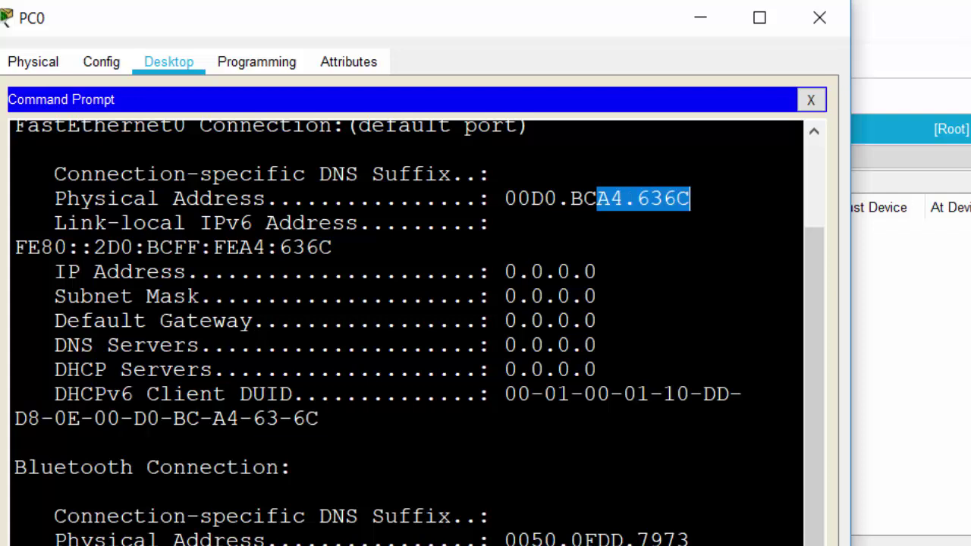
pyautogui.moveTo(506, 199); pyautogui.dragTo(596, 199)
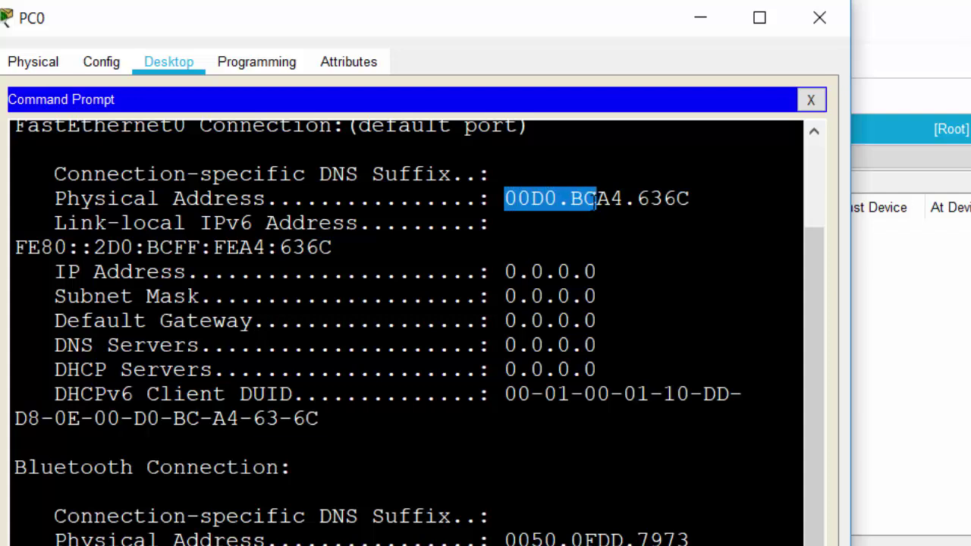
pyautogui.click(525, 199)
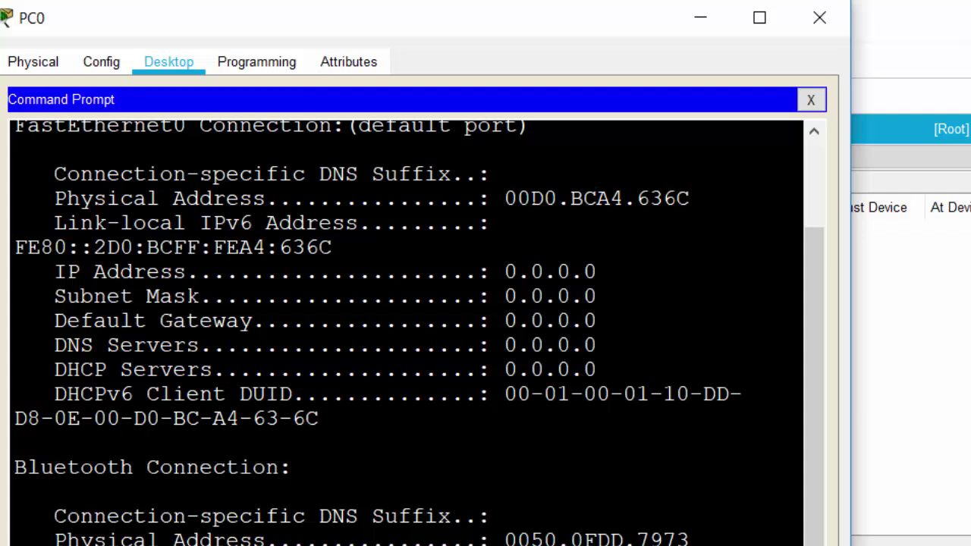
pyautogui.click(811, 99)
pyautogui.click(87, 176)
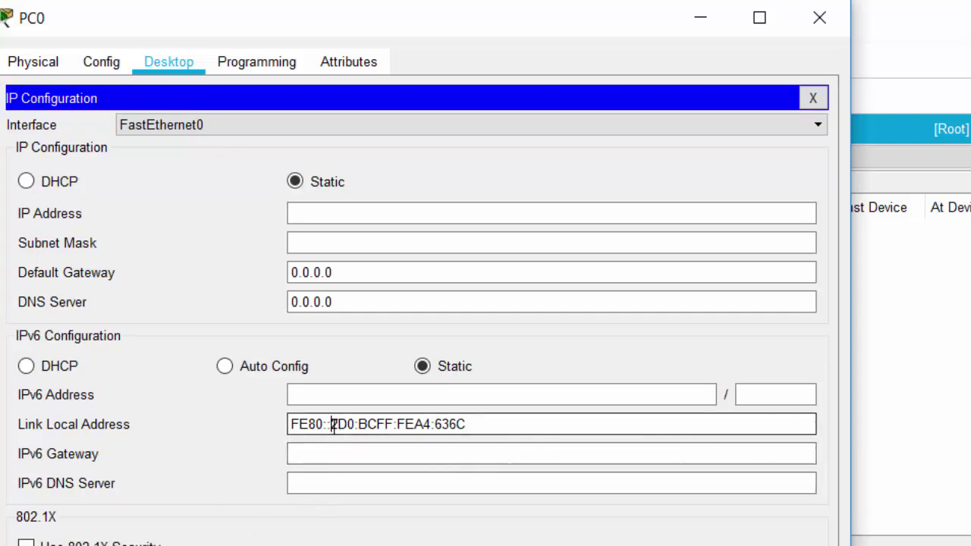
pyautogui.moveTo(332, 425); pyautogui.dragTo(377, 423)
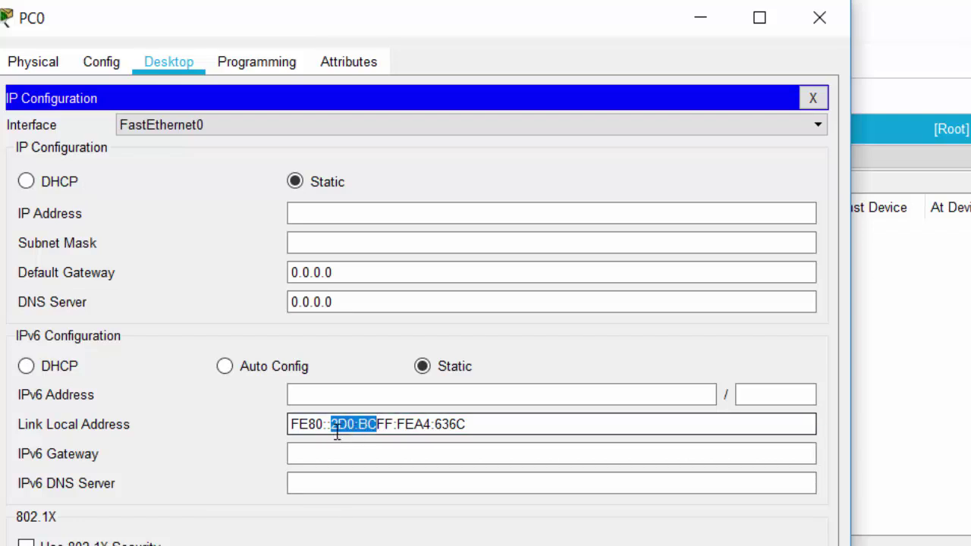
pyautogui.click(354, 426)
pyautogui.click(333, 427)
pyautogui.moveTo(377, 425); pyautogui.dragTo(330, 425)
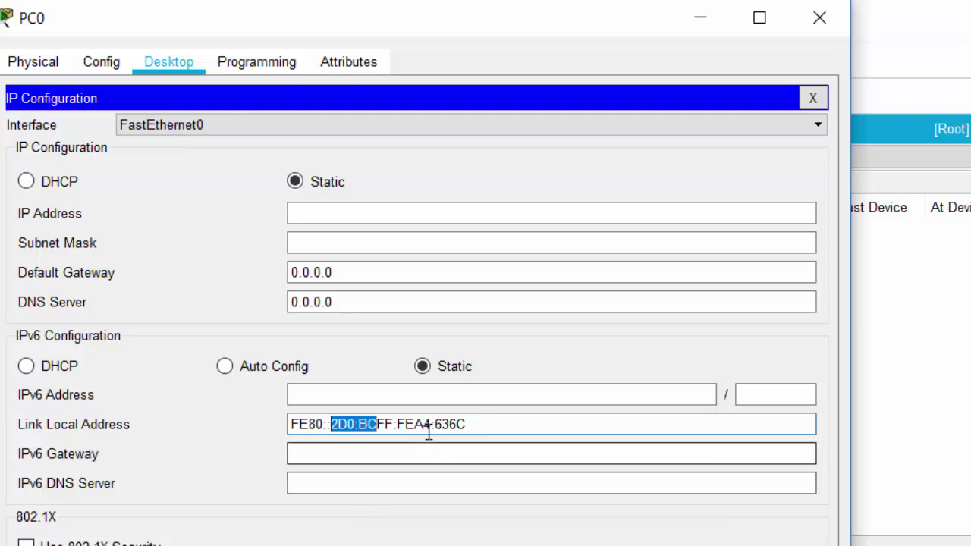
pyautogui.moveTo(417, 424); pyautogui.dragTo(477, 425)
pyautogui.click(396, 425)
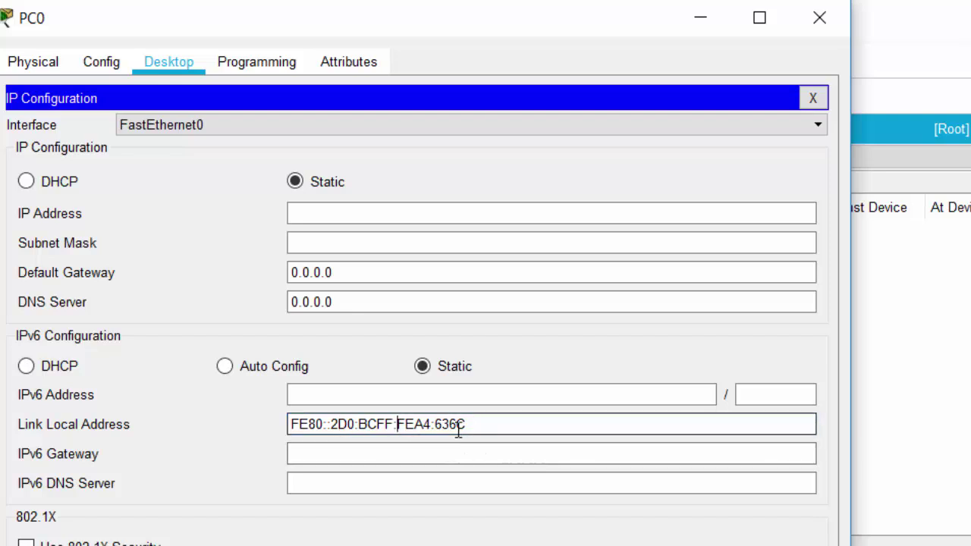
pyautogui.moveTo(331, 430); pyautogui.dragTo(478, 430)
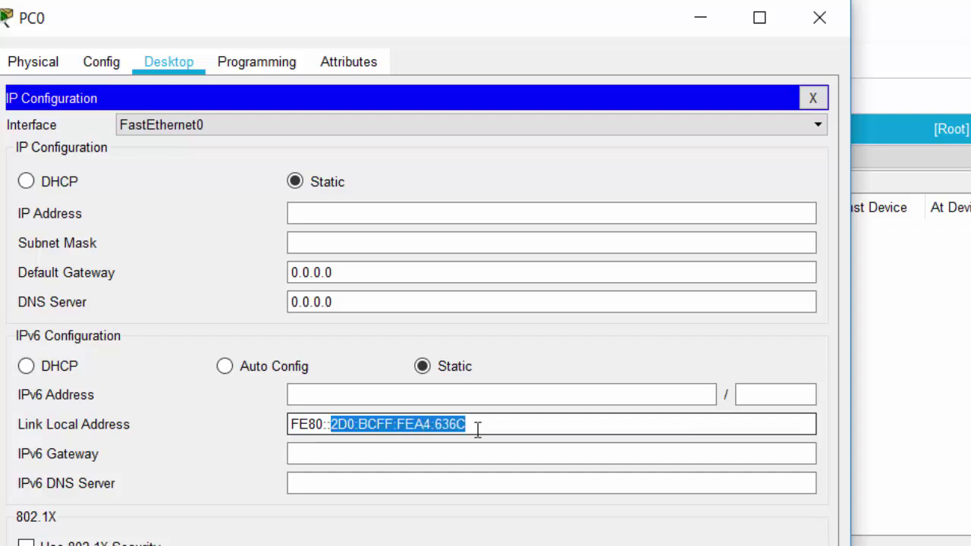
# Set PC0's IPv6 to Auto Config and open the outbound details of its NDP packet
pyautogui.click(225, 368)
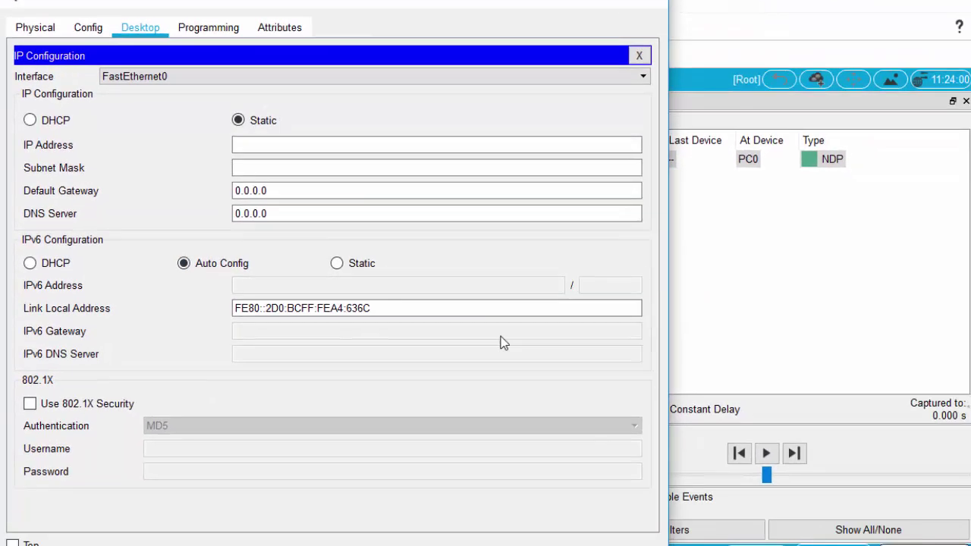
pyautogui.click(706, 300)
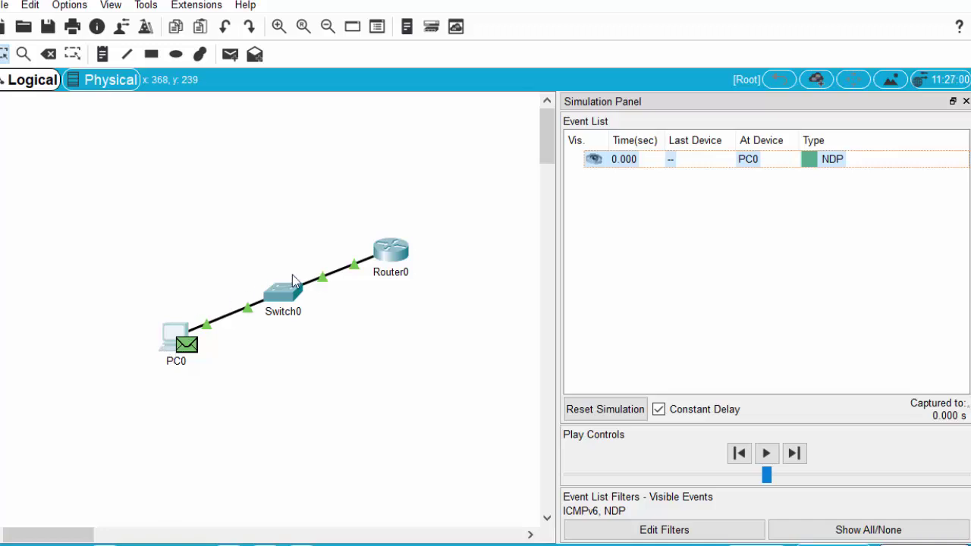
pyautogui.click(187, 345)
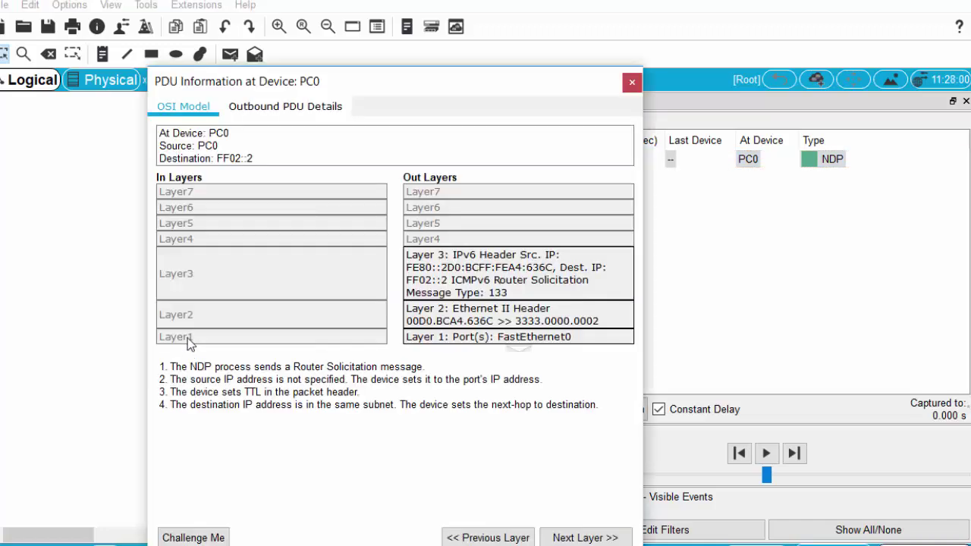
pyautogui.click(259, 112)
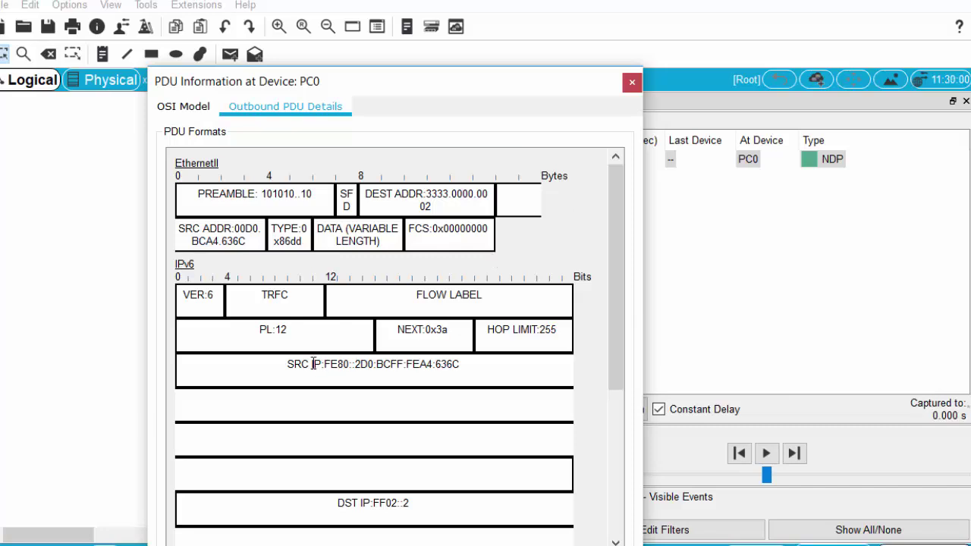
# Review header fields: source FE80::2D0:BCFF:FEA4:636C, destination FF02::2, type 0x85, hop limit 255, version 6
pyautogui.moveTo(321, 365); pyautogui.dragTo(489, 370)
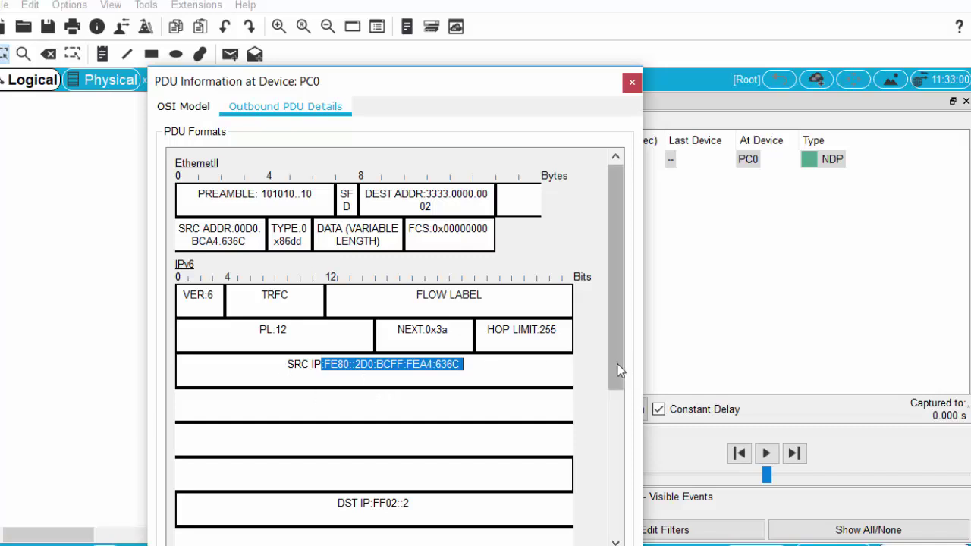
pyautogui.moveTo(617, 369); pyautogui.dragTo(611, 466)
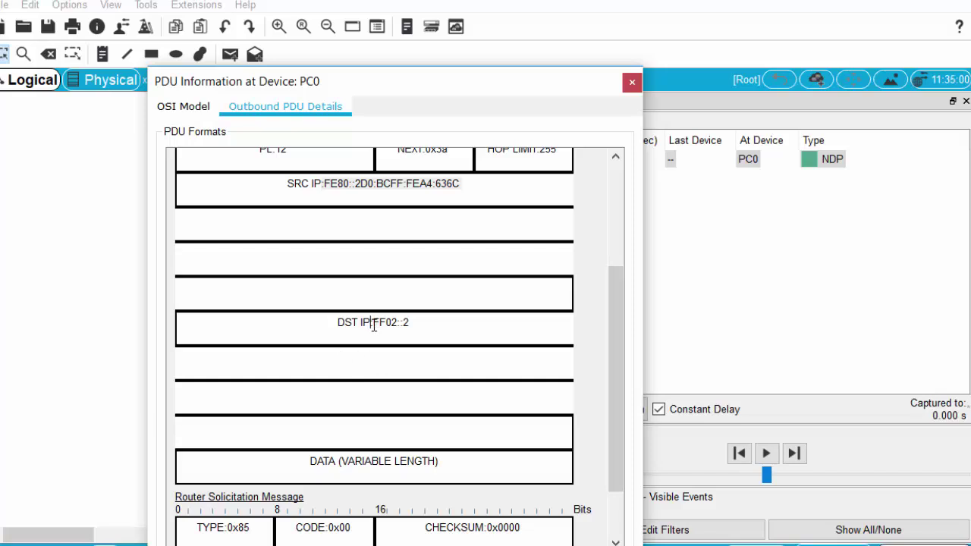
pyautogui.moveTo(373, 325); pyautogui.dragTo(421, 325)
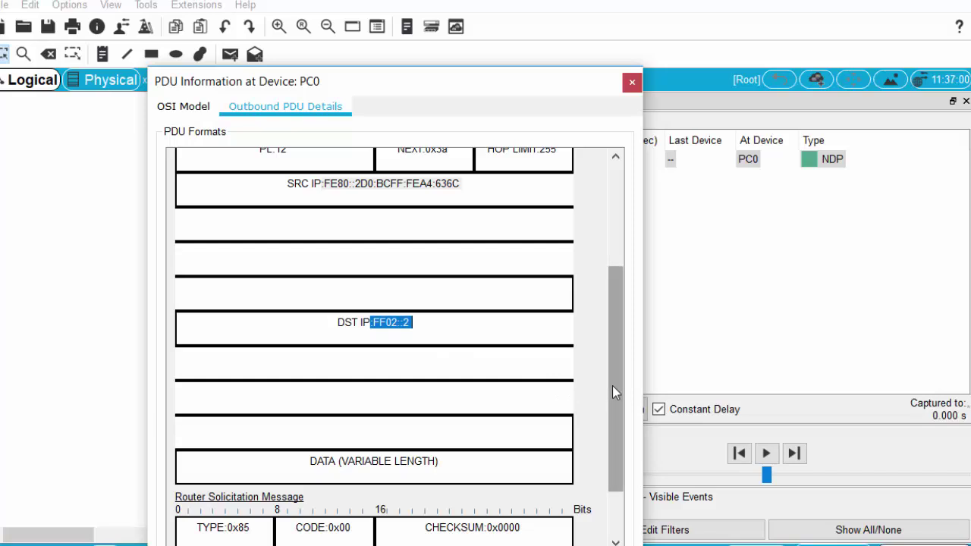
pyautogui.moveTo(614, 388); pyautogui.dragTo(616, 435)
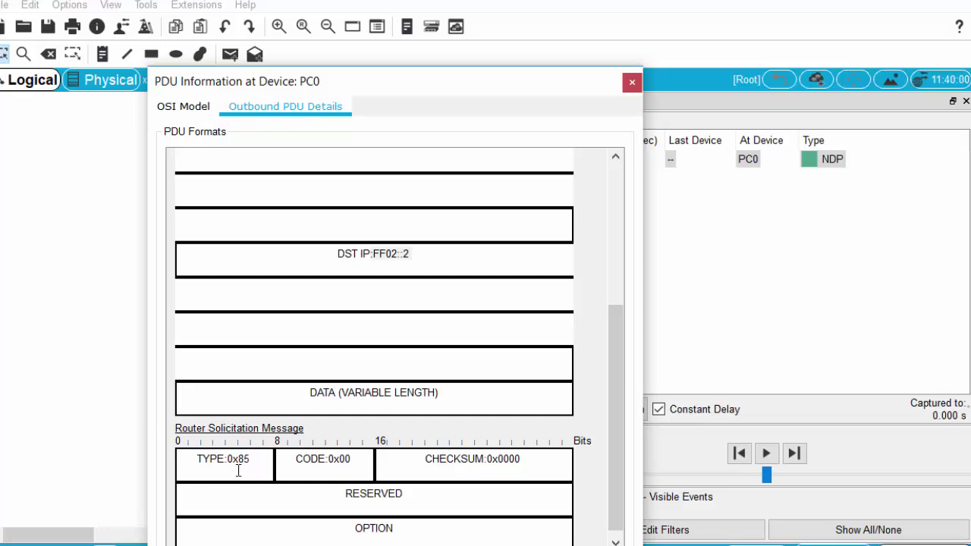
pyautogui.moveTo(239, 461); pyautogui.dragTo(253, 460)
pyautogui.moveTo(624, 458); pyautogui.dragTo(607, 250)
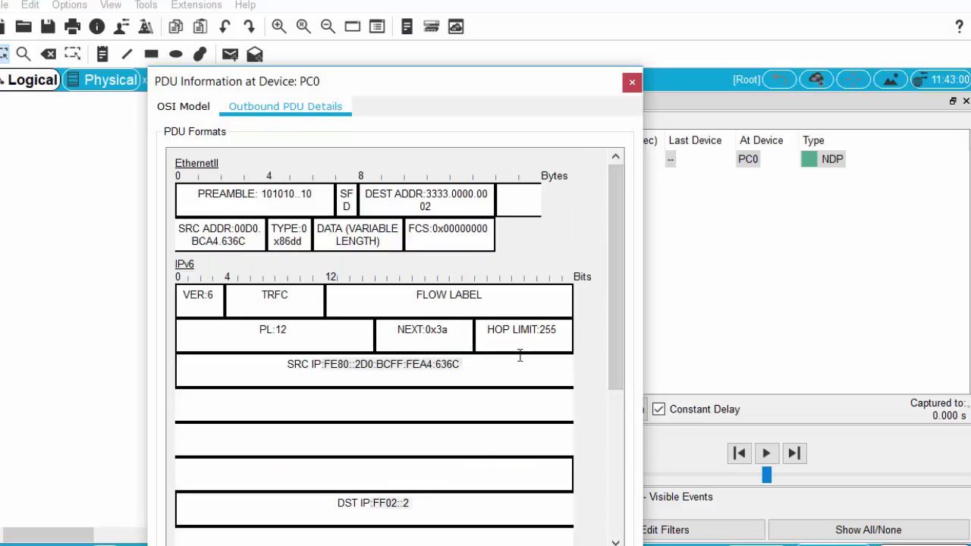
pyautogui.moveTo(481, 334); pyautogui.dragTo(560, 328)
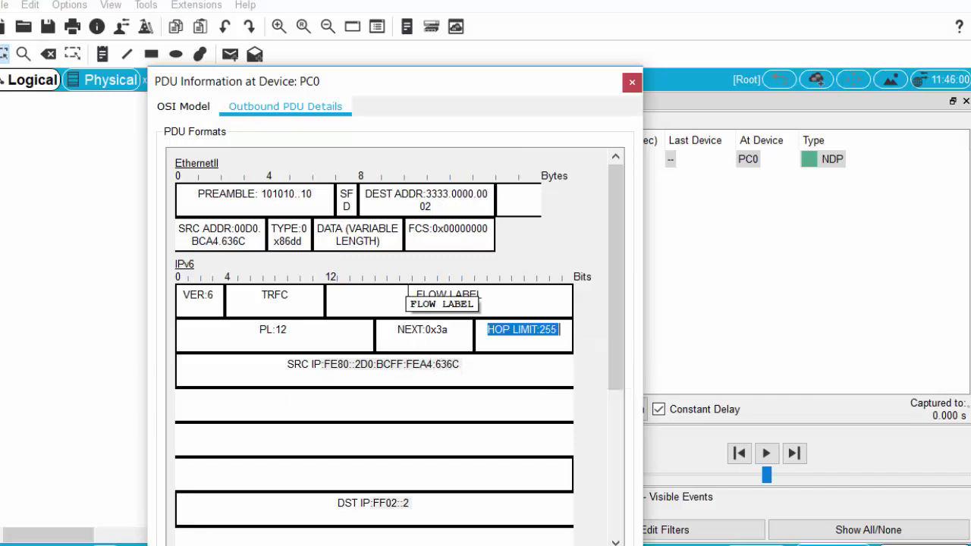
pyautogui.moveTo(417, 295); pyautogui.dragTo(483, 296)
pyautogui.moveTo(394, 328); pyautogui.dragTo(477, 328)
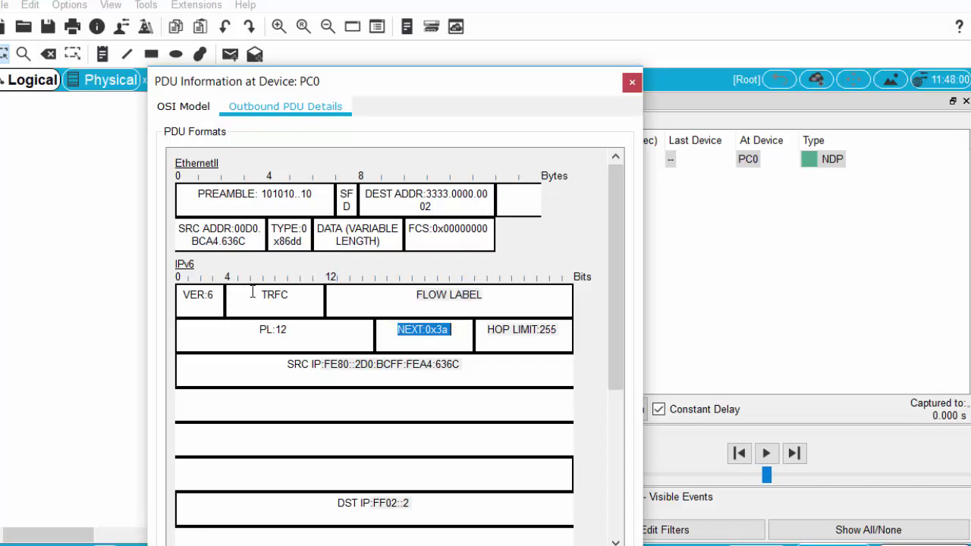
pyautogui.moveTo(253, 294); pyautogui.dragTo(318, 295)
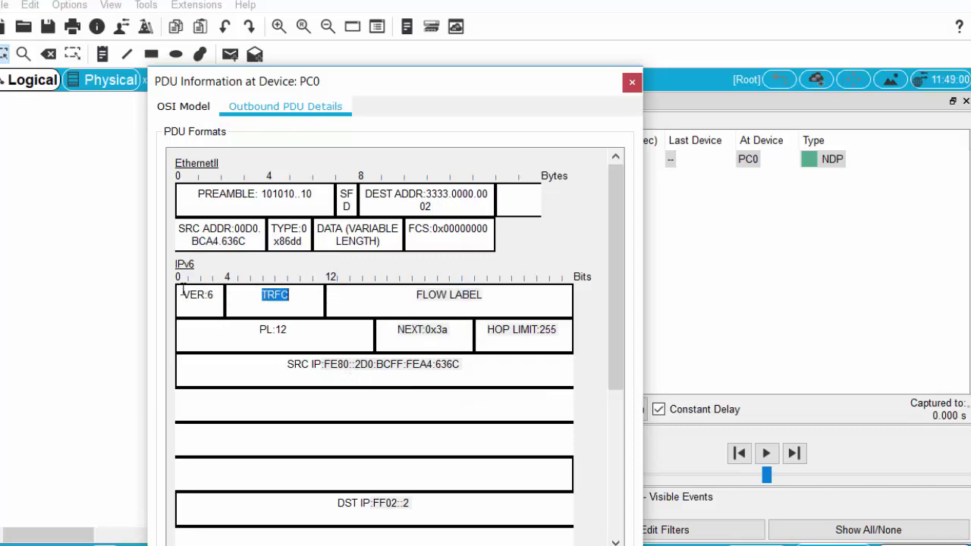
pyautogui.moveTo(182, 294); pyautogui.dragTo(214, 294)
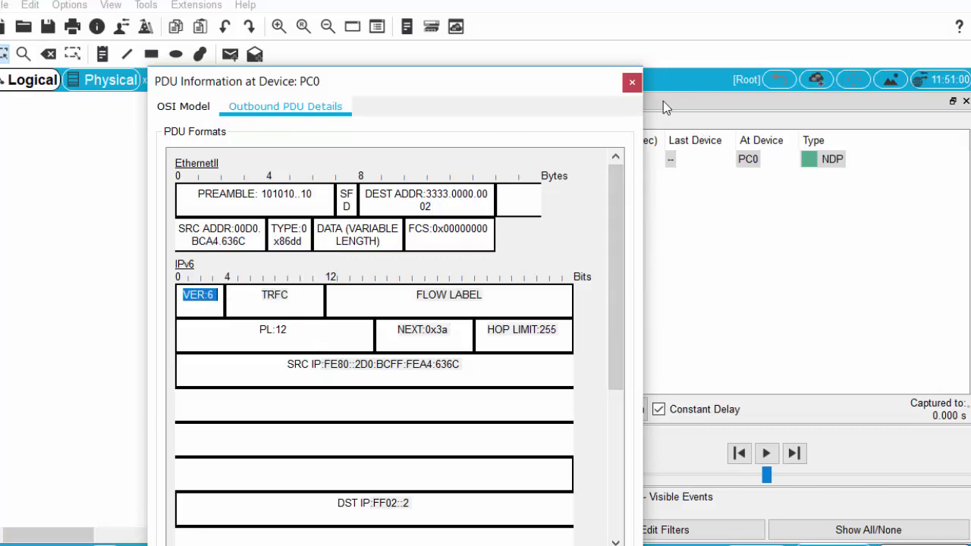
# Forward the NDP packet four hops until Router0's reply reaches PC0, then open it
pyautogui.click(632, 82)
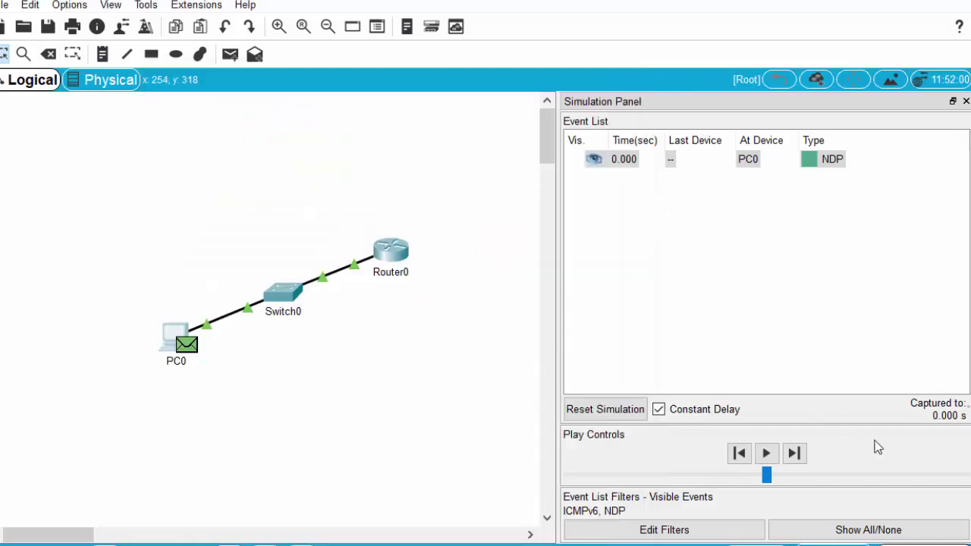
pyautogui.click(795, 459)
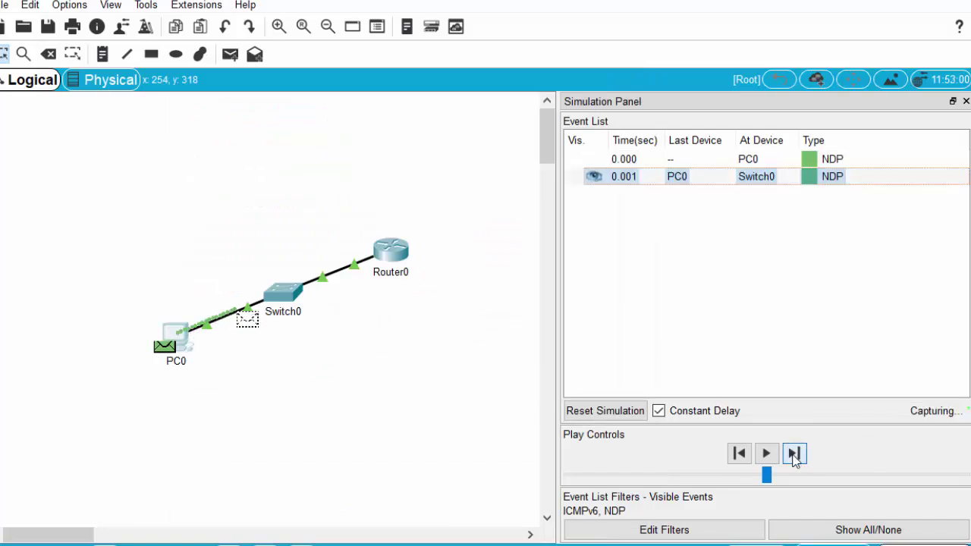
pyautogui.click(794, 454)
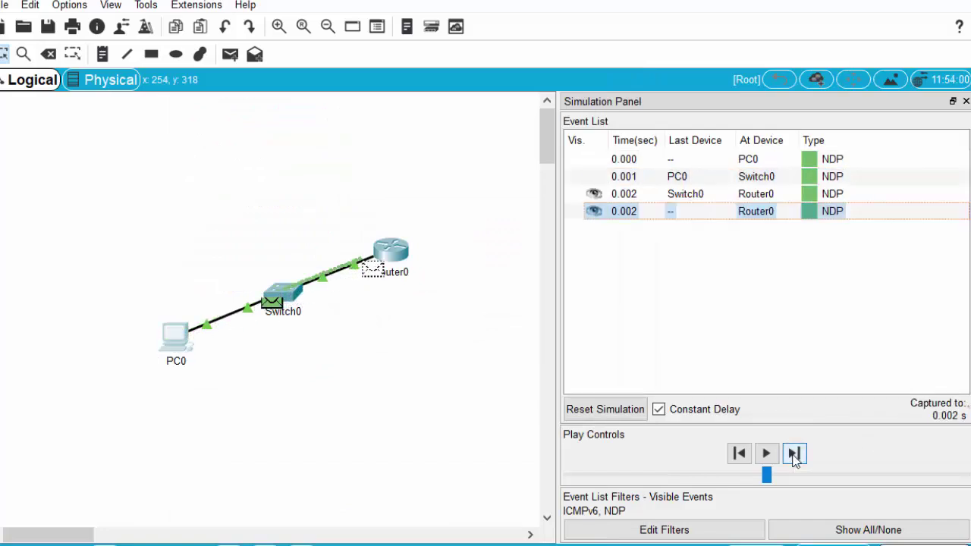
pyautogui.click(794, 454)
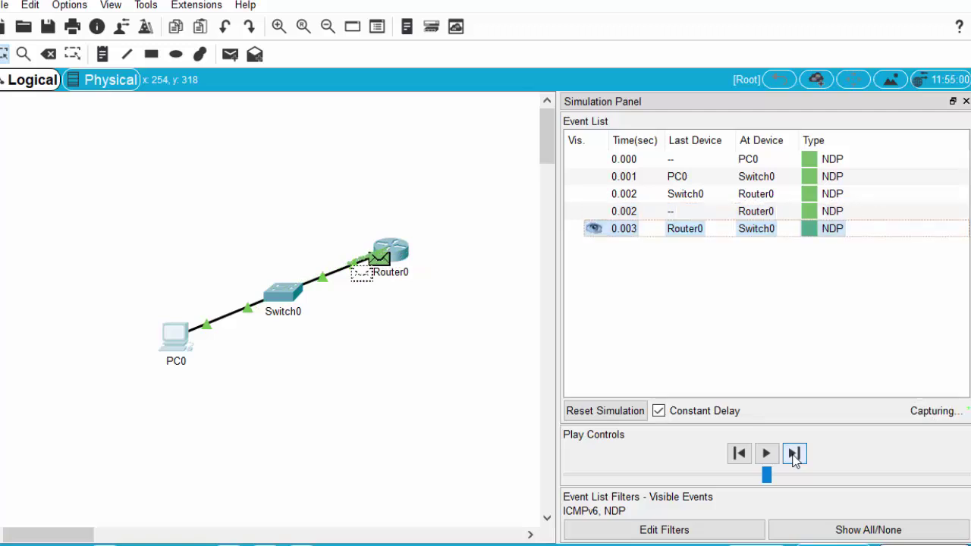
pyautogui.click(794, 454)
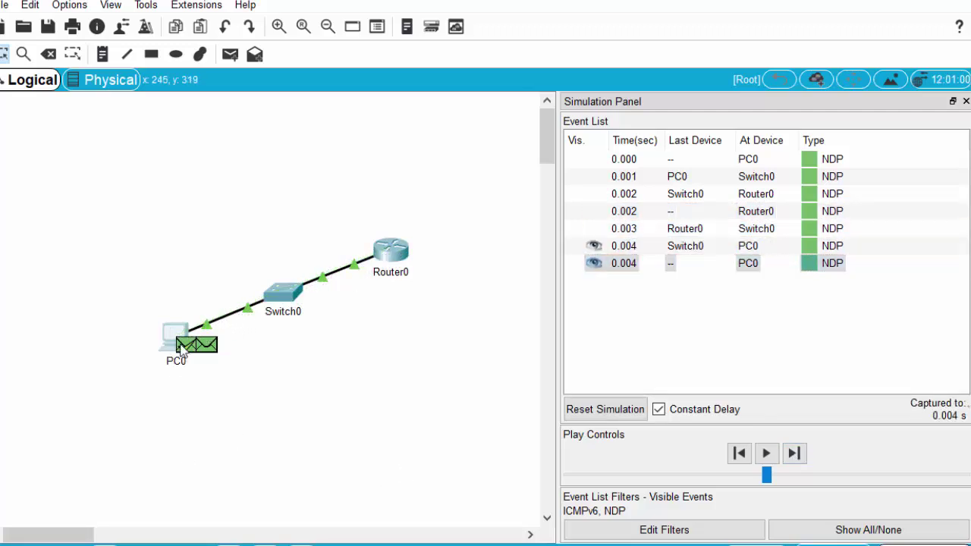
pyautogui.click(184, 348)
# Review the advertisement's link-layer address 0060.3E5A.5801, lifetime 2592000 and prefix 2001:DB8:ACAD:1::/64
pyautogui.click(257, 114)
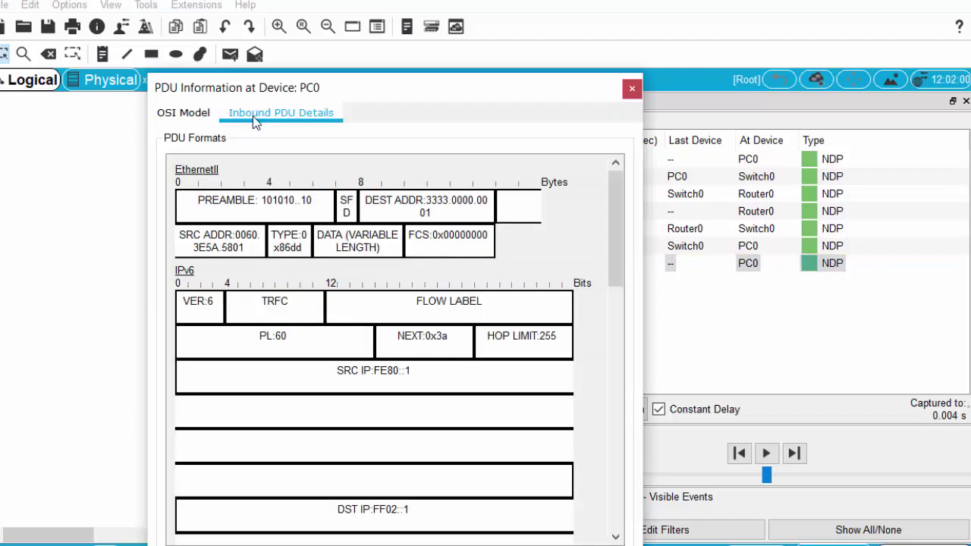
pyautogui.moveTo(620, 201); pyautogui.dragTo(620, 361)
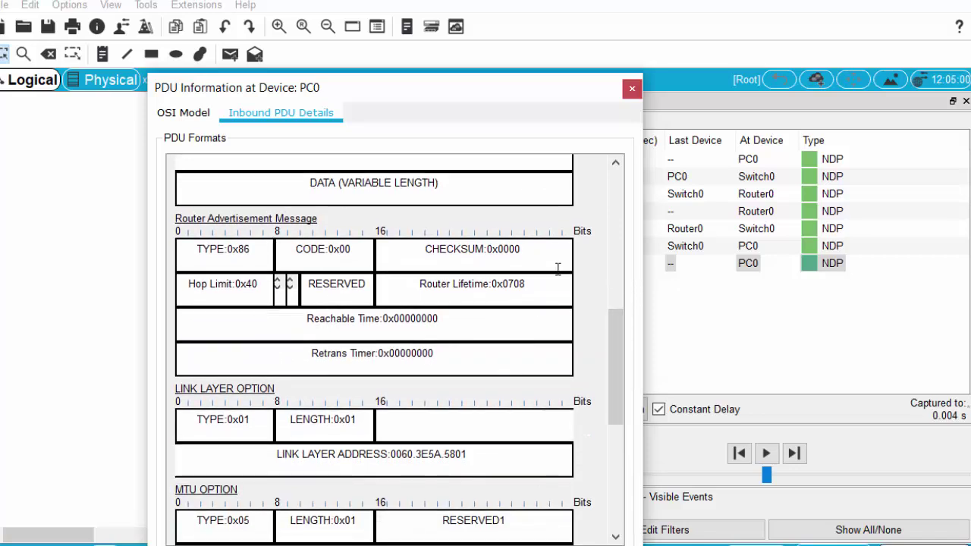
pyautogui.moveTo(623, 347); pyautogui.dragTo(622, 410)
pyautogui.moveTo(392, 262); pyautogui.dragTo(480, 261)
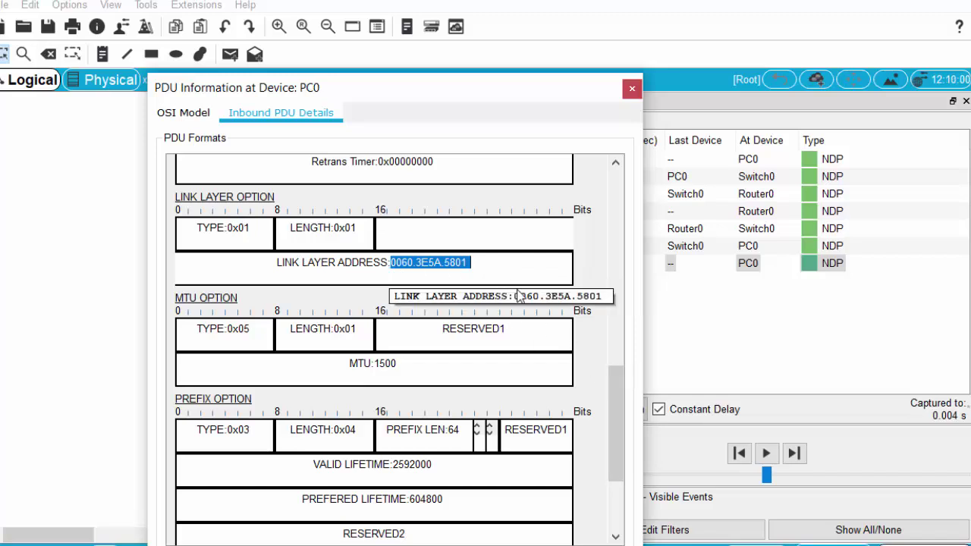
pyautogui.moveTo(614, 401); pyautogui.dragTo(617, 477)
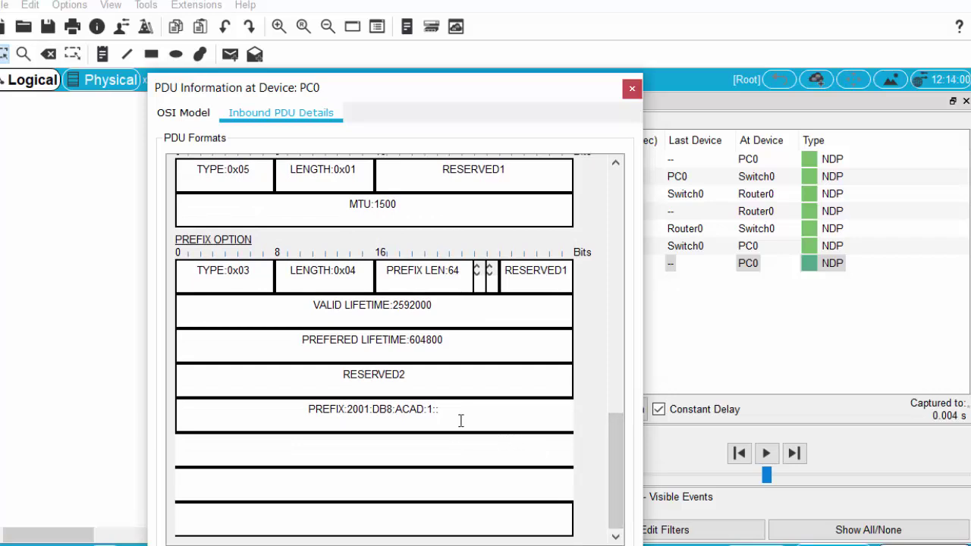
pyautogui.moveTo(390, 303); pyautogui.dragTo(460, 308)
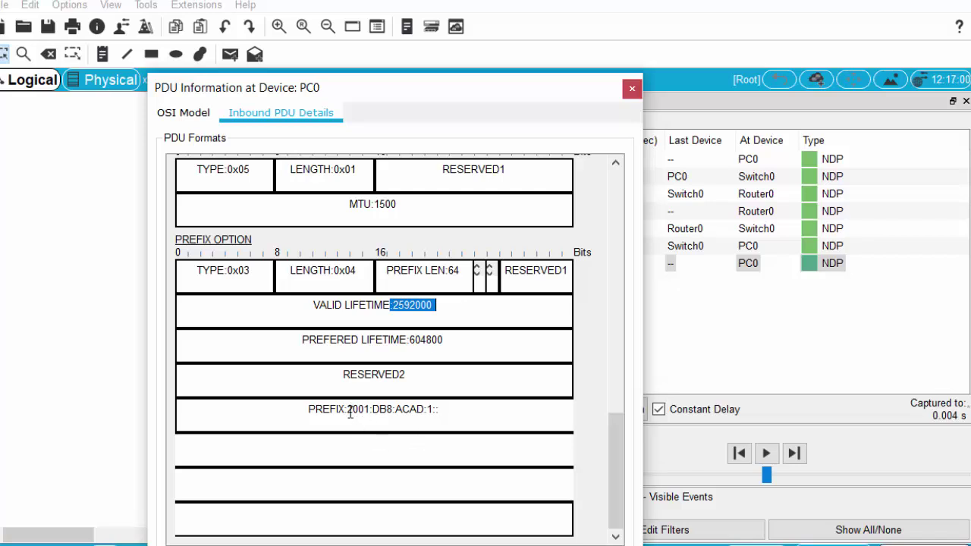
pyautogui.moveTo(349, 410); pyautogui.dragTo(444, 410)
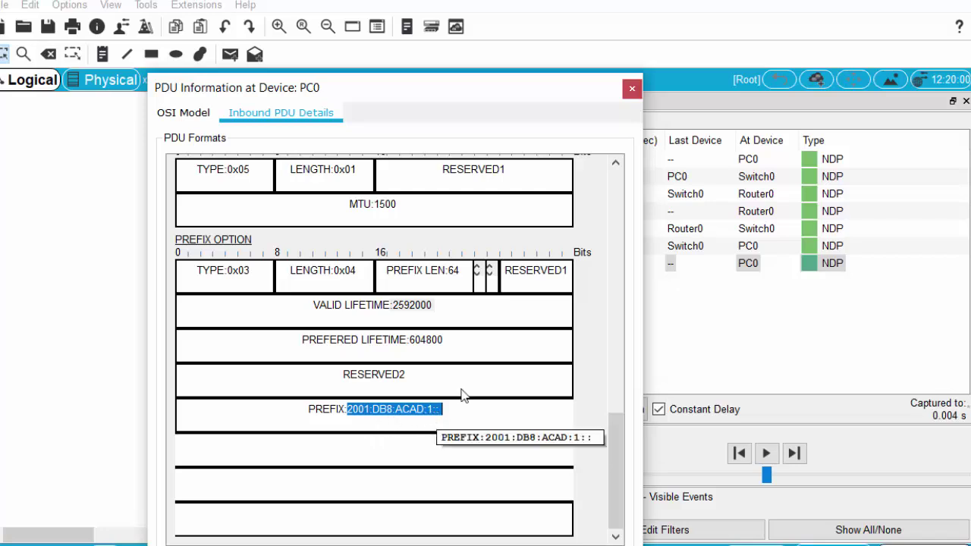
pyautogui.click(427, 278)
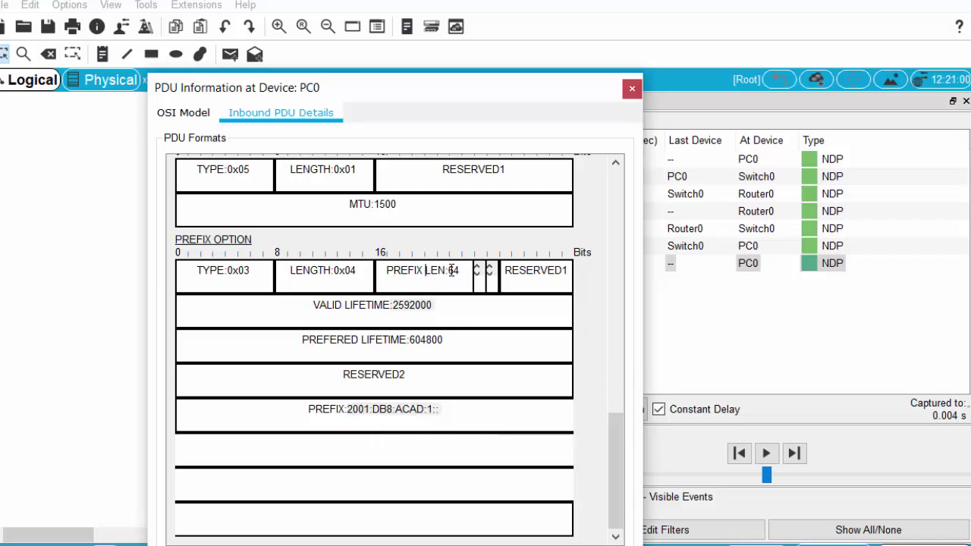
pyautogui.moveTo(462, 274); pyautogui.dragTo(453, 274)
# Identify the source address FE80::1 and close the PDU details
pyautogui.moveTo(615, 442); pyautogui.dragTo(625, 353)
pyautogui.moveTo(389, 423); pyautogui.dragTo(484, 424)
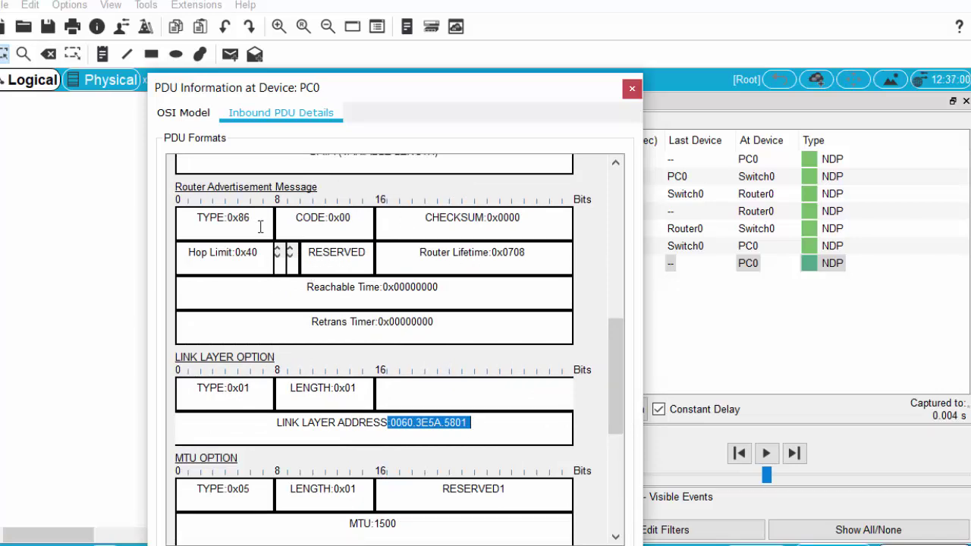
pyautogui.moveTo(623, 368); pyautogui.dragTo(596, 252)
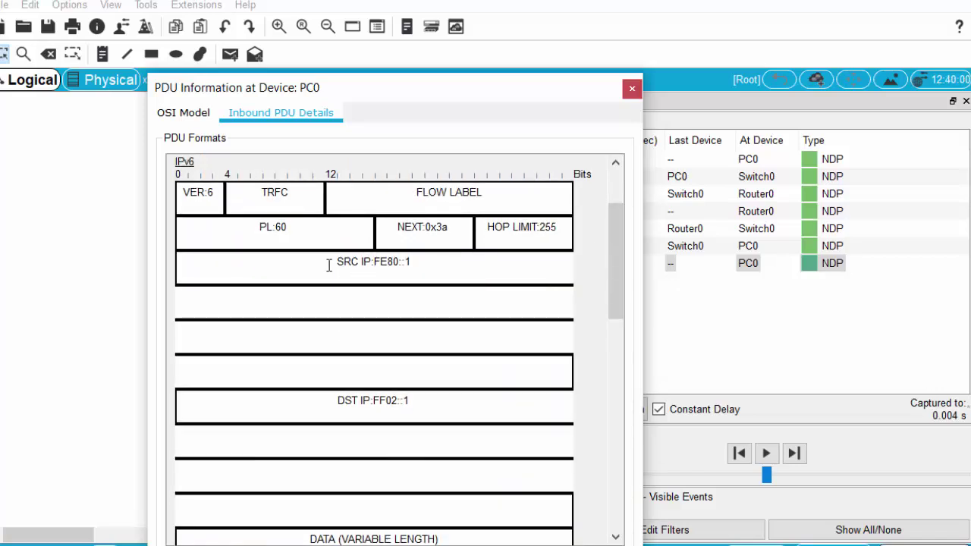
pyautogui.moveTo(328, 265); pyautogui.dragTo(418, 262)
pyautogui.click(423, 262)
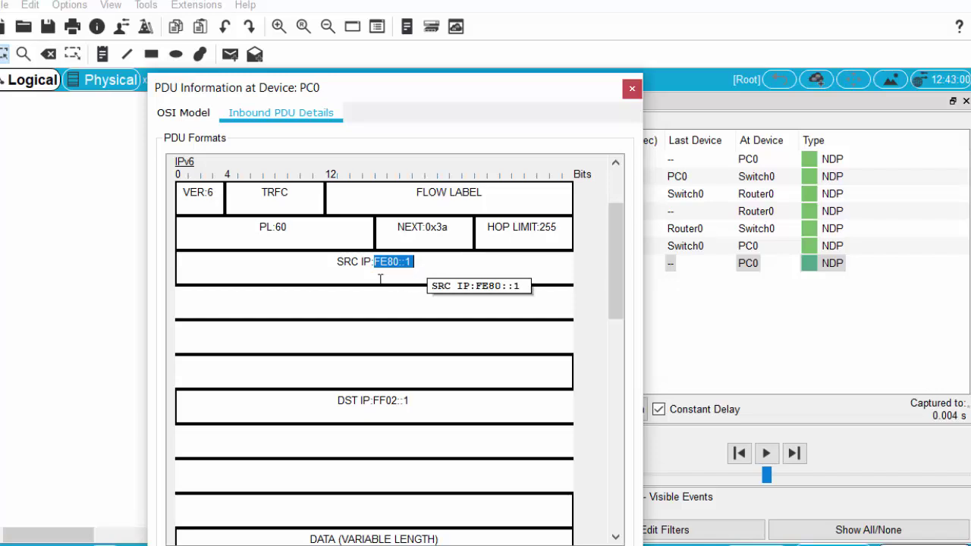
pyautogui.click(418, 262)
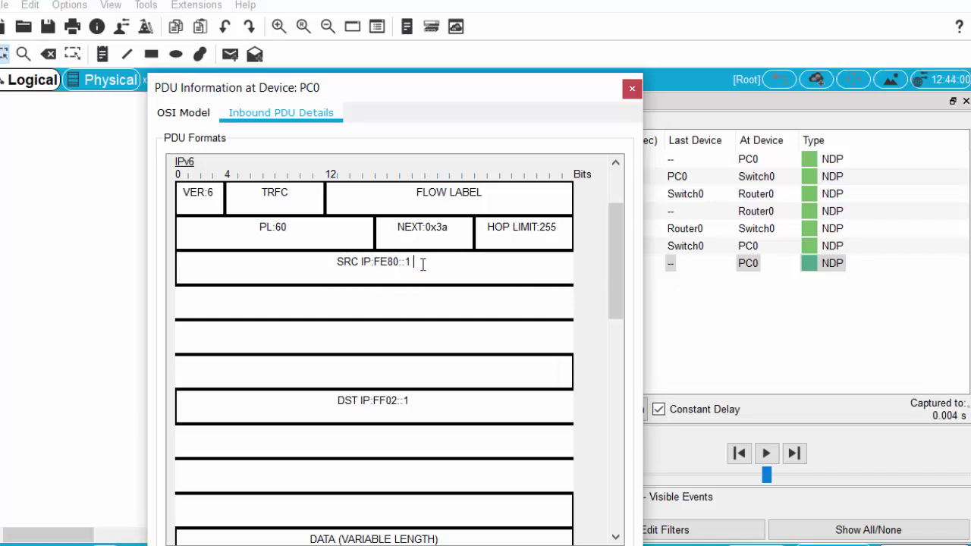
pyautogui.moveTo(372, 263); pyautogui.dragTo(433, 261)
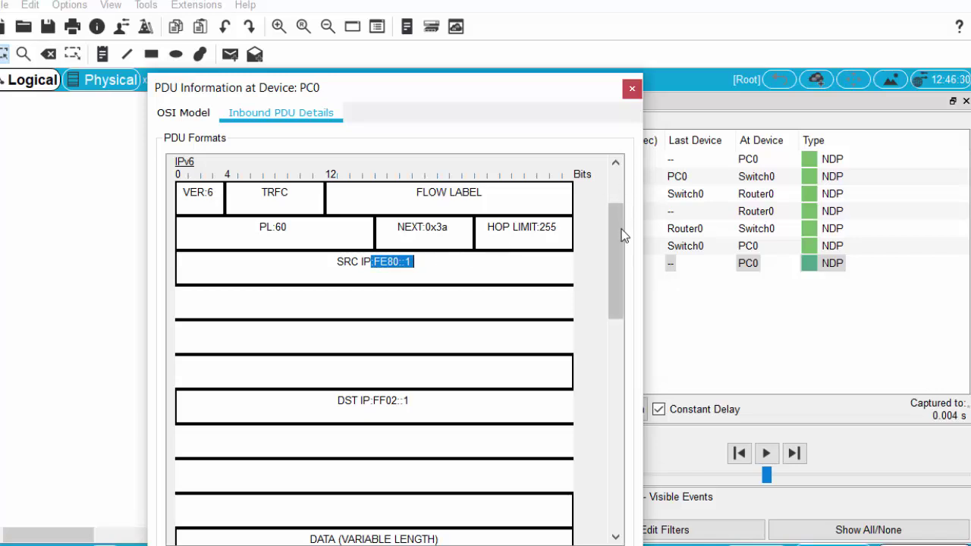
pyautogui.click(632, 88)
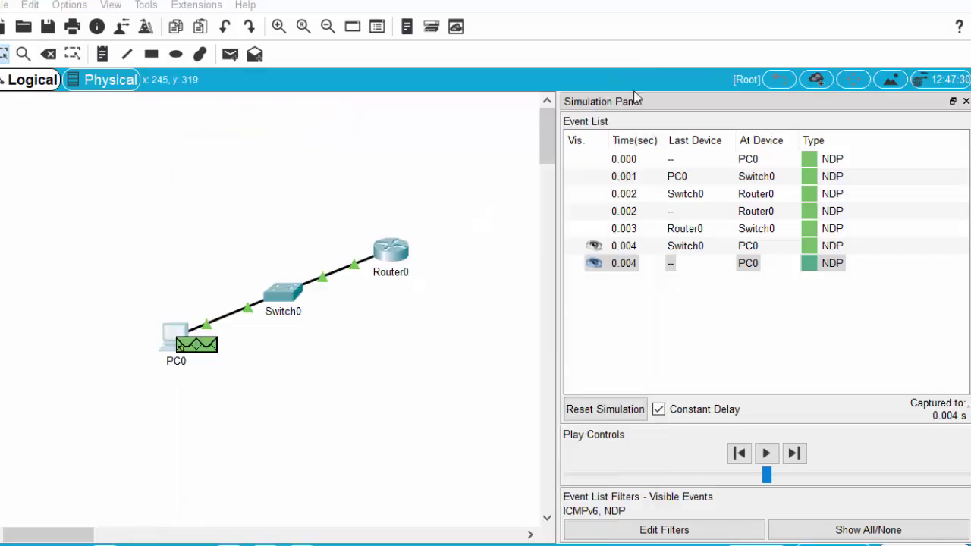
# Verify PC0's SLAAC address 2001:DB8:ACAD:1:2D0:BCFF:FEA4:636C/64 and gateway FE80::1, then close its window
pyautogui.click(171, 340)
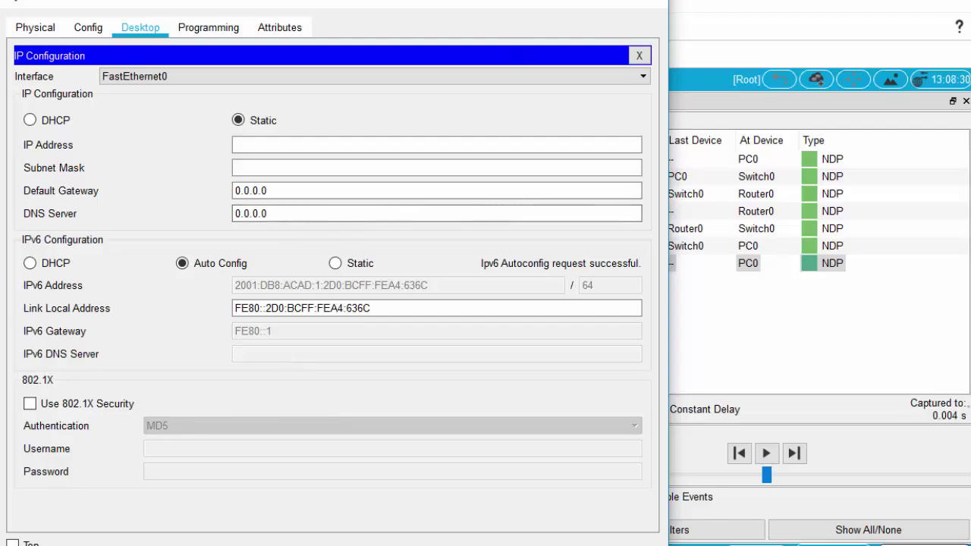
pyautogui.moveTo(427, 3); pyautogui.dragTo(559, 24)
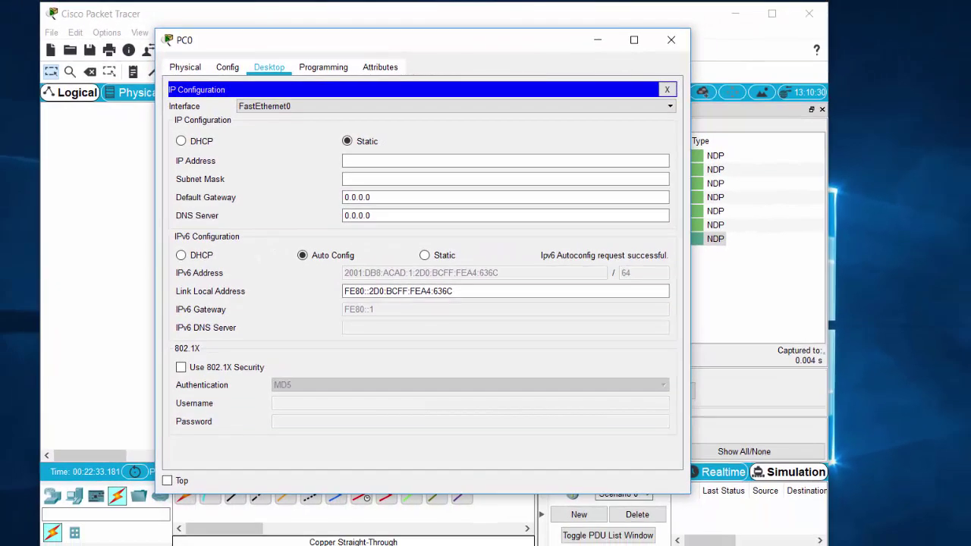
pyautogui.moveTo(444, 545)
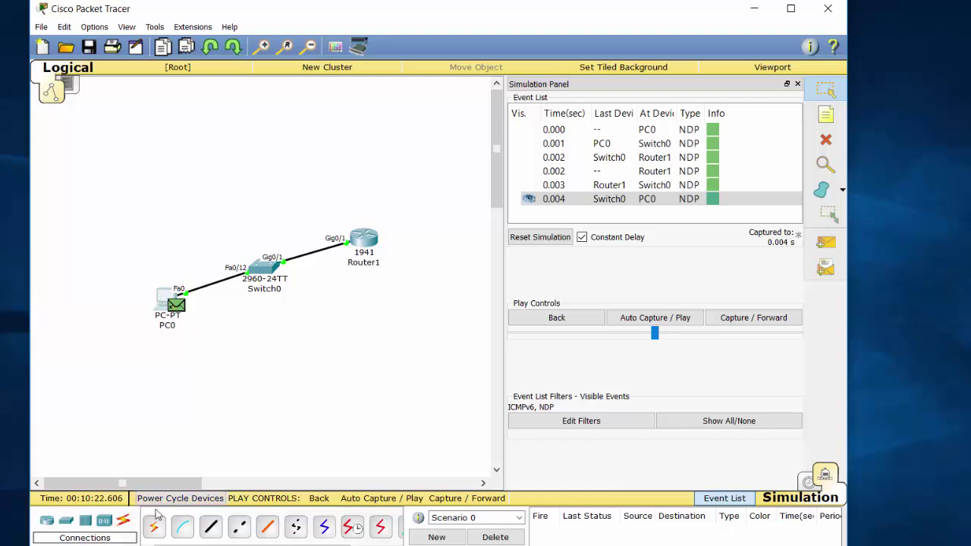
pyautogui.click(163, 297)
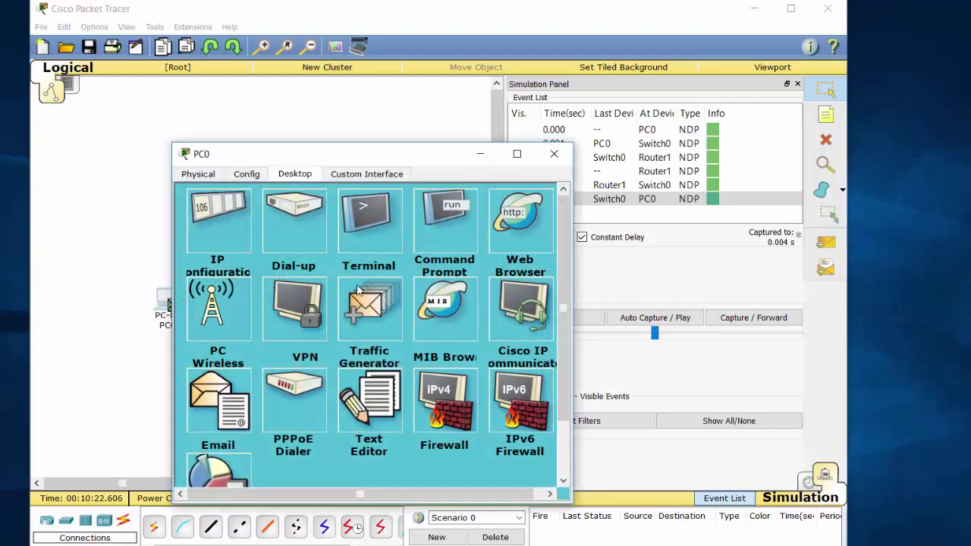
pyautogui.click(201, 215)
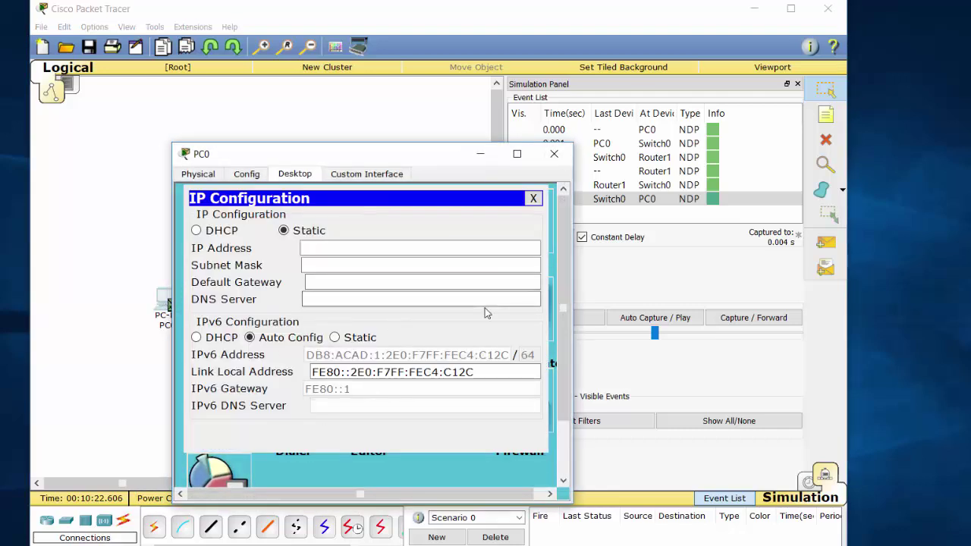
pyautogui.moveTo(577, 307); pyautogui.dragTo(613, 302)
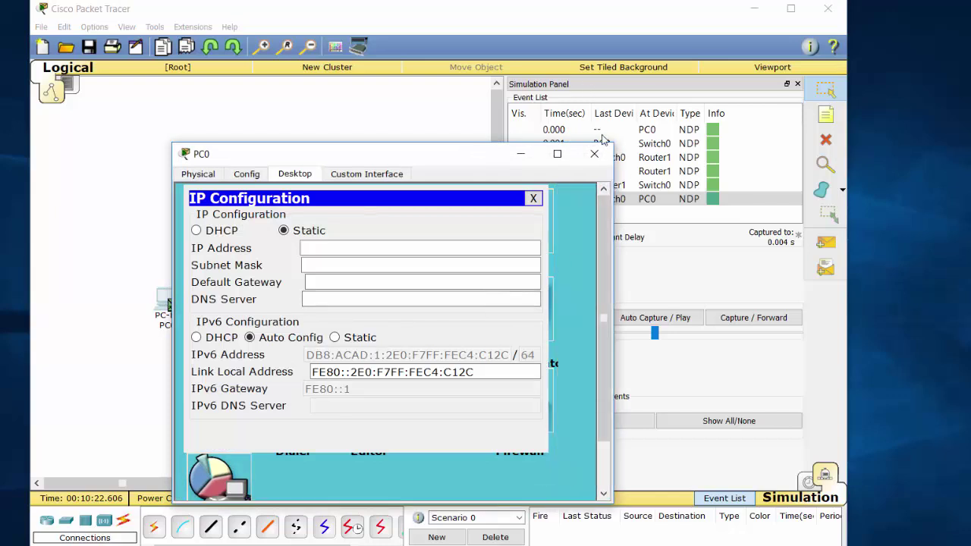
pyautogui.click(599, 153)
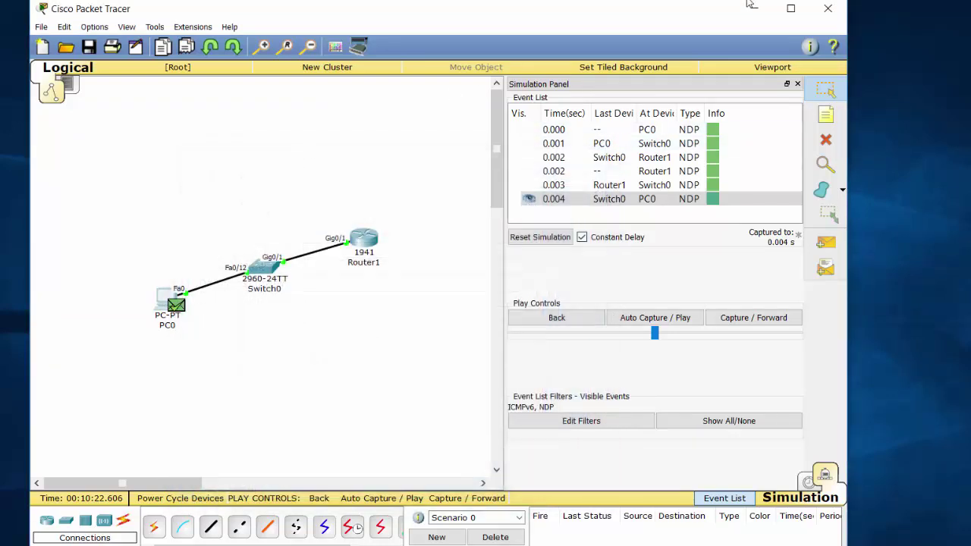